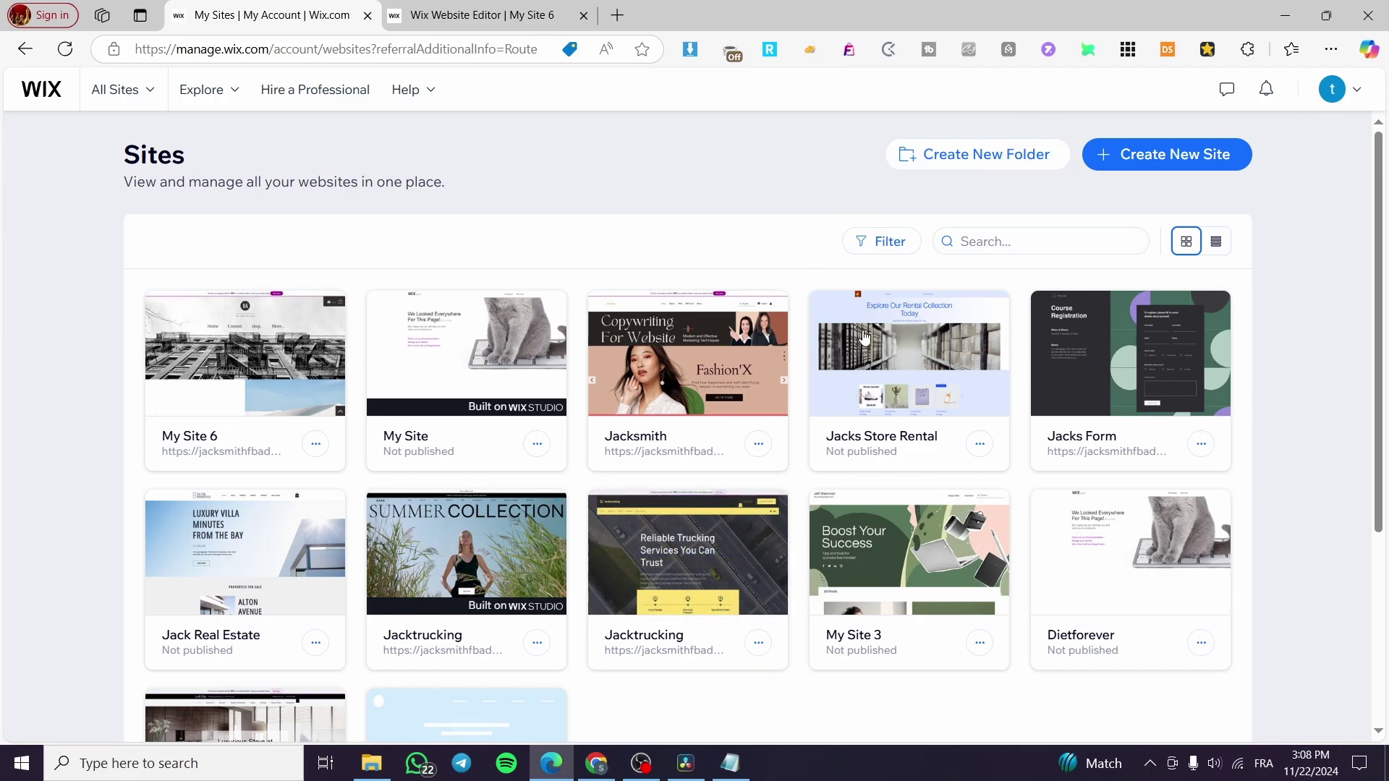
Step: Open the dashboard of My Site 6 from the sites list and reload it
scroll(822, 583, "down", 4)
scroll(724, 579, "up", 4)
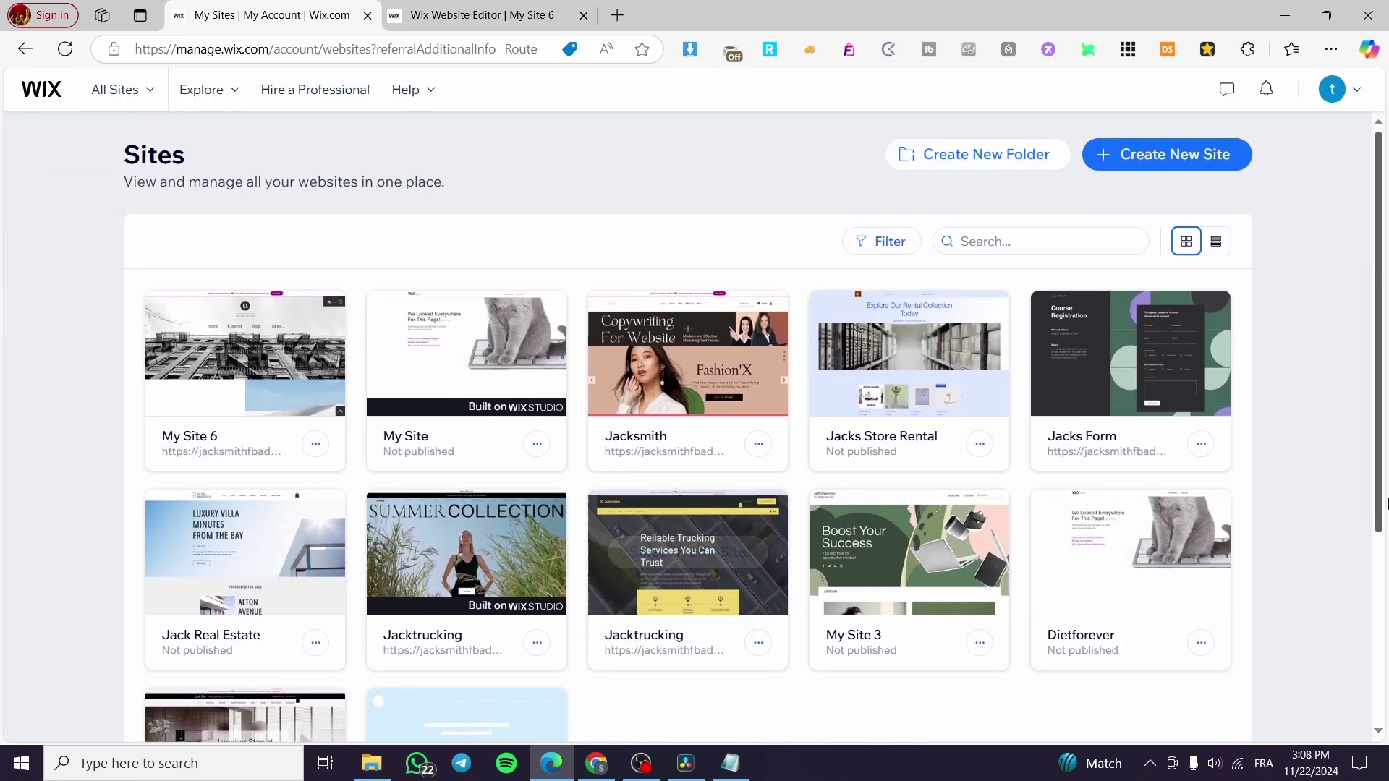
mouse_move(276, 367)
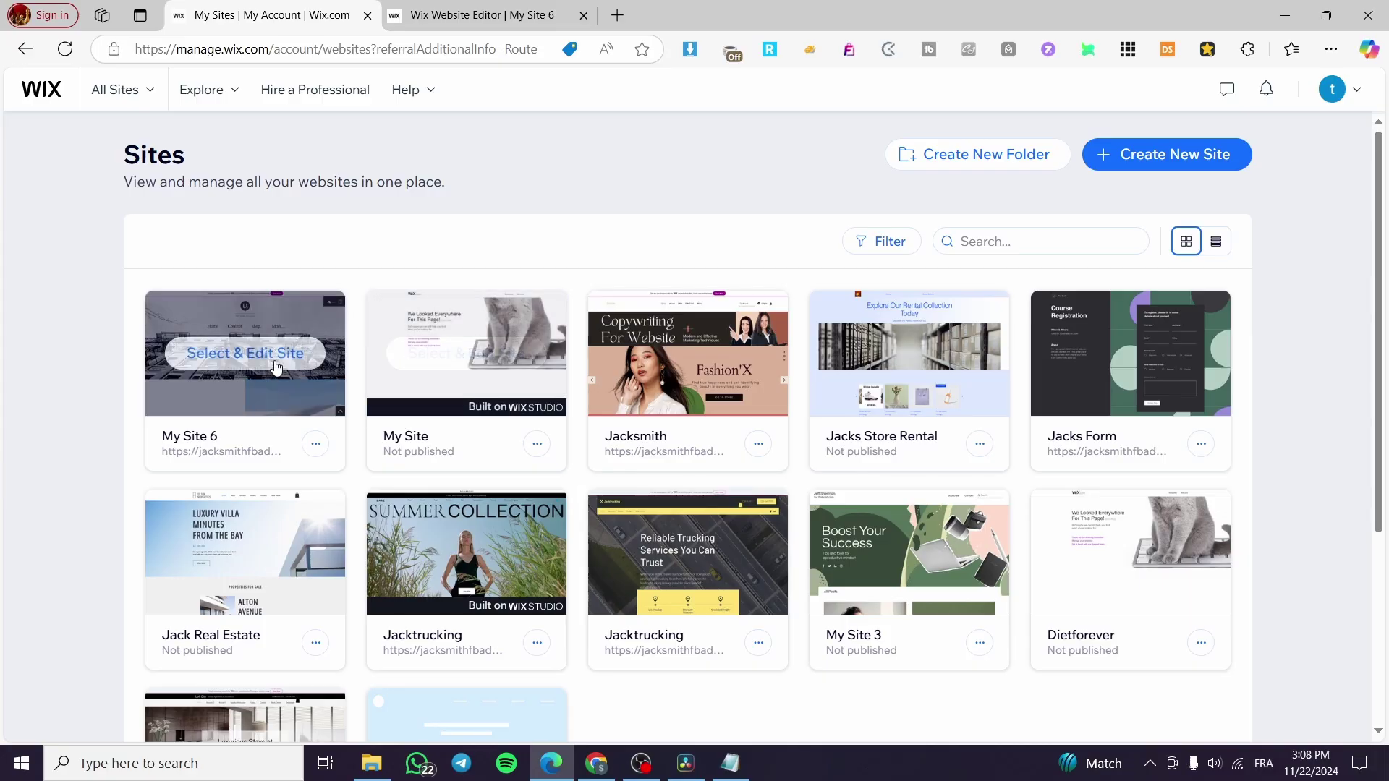
scroll(673, 583, "down", 1)
scroll(780, 454, "up", 1)
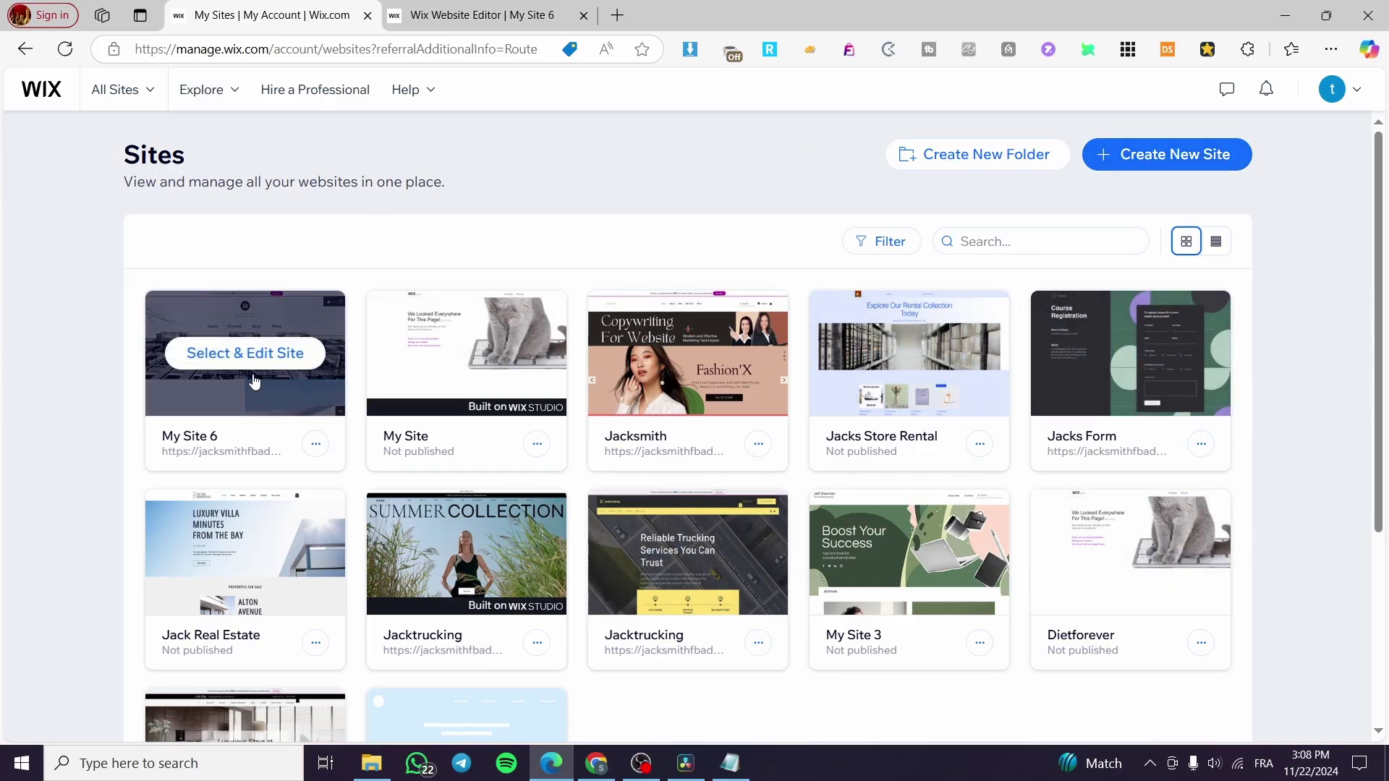
left_click(257, 359)
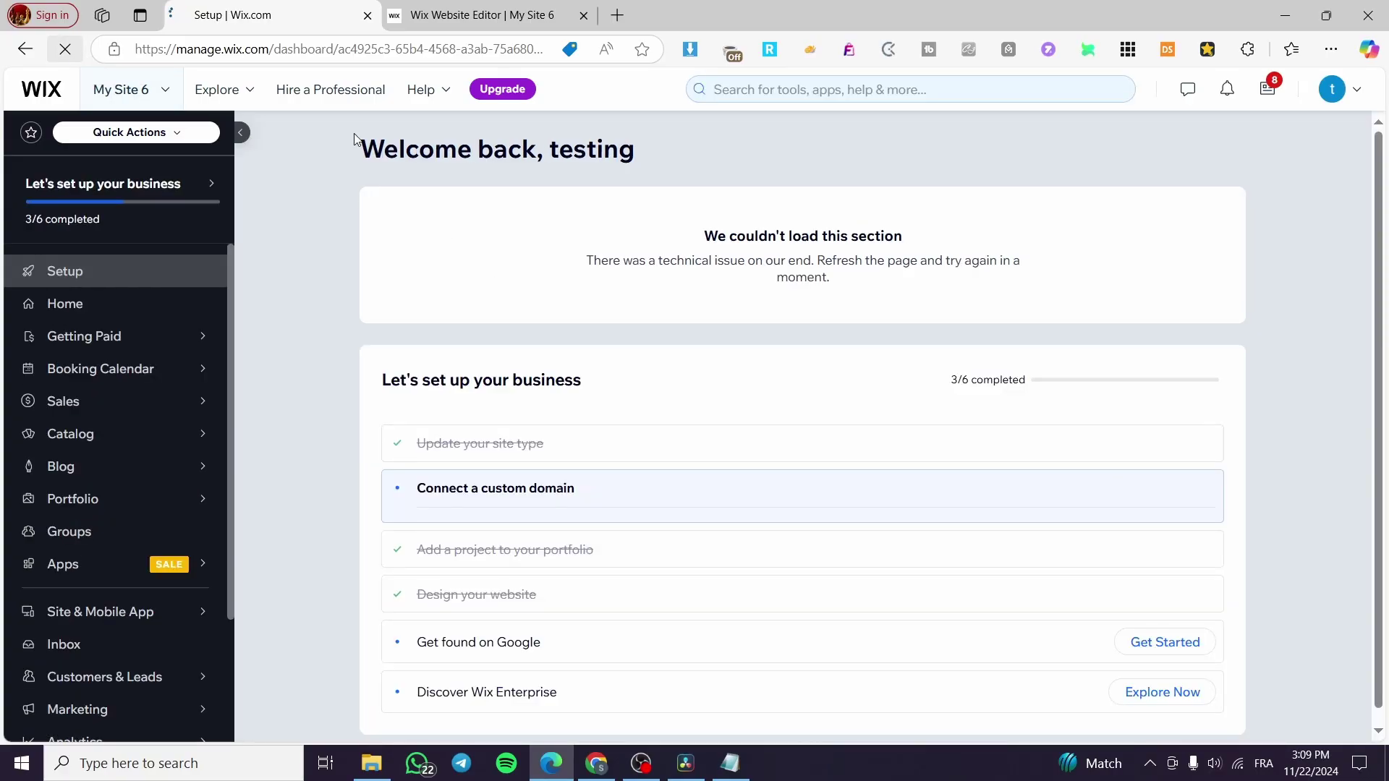
mouse_move(137, 211)
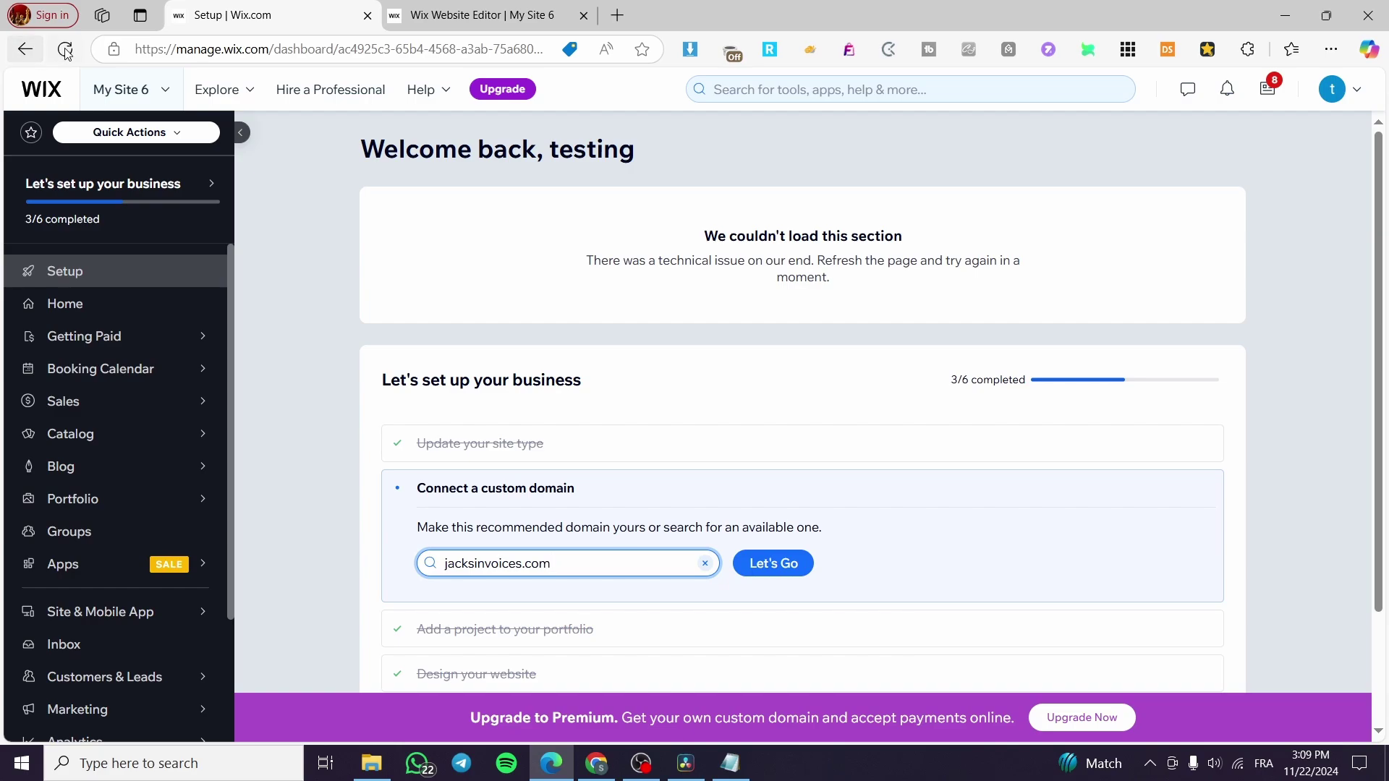
left_click(65, 50)
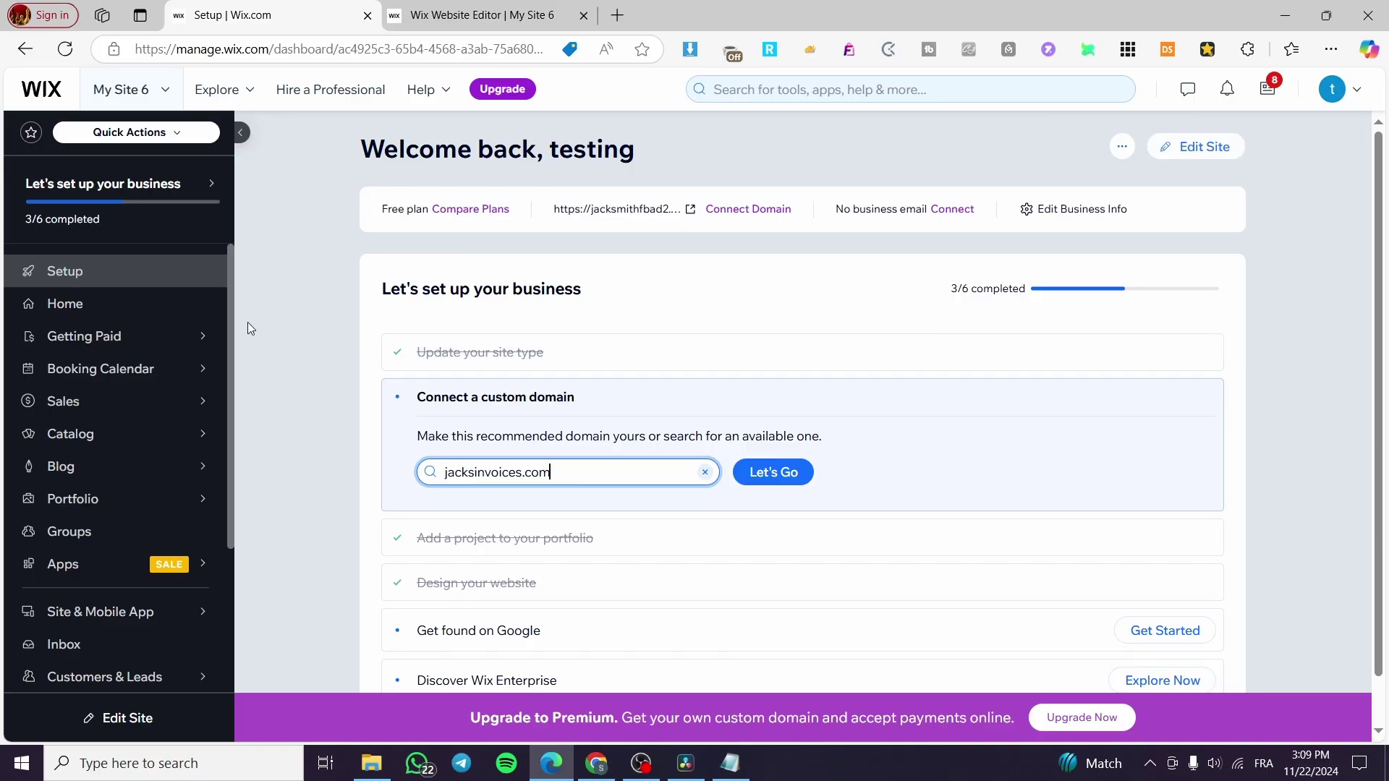
Step: Examine the site dashboard's available sections, such as Booking Calendar, Sales and Portfolio, for event management
mouse_move(134, 340)
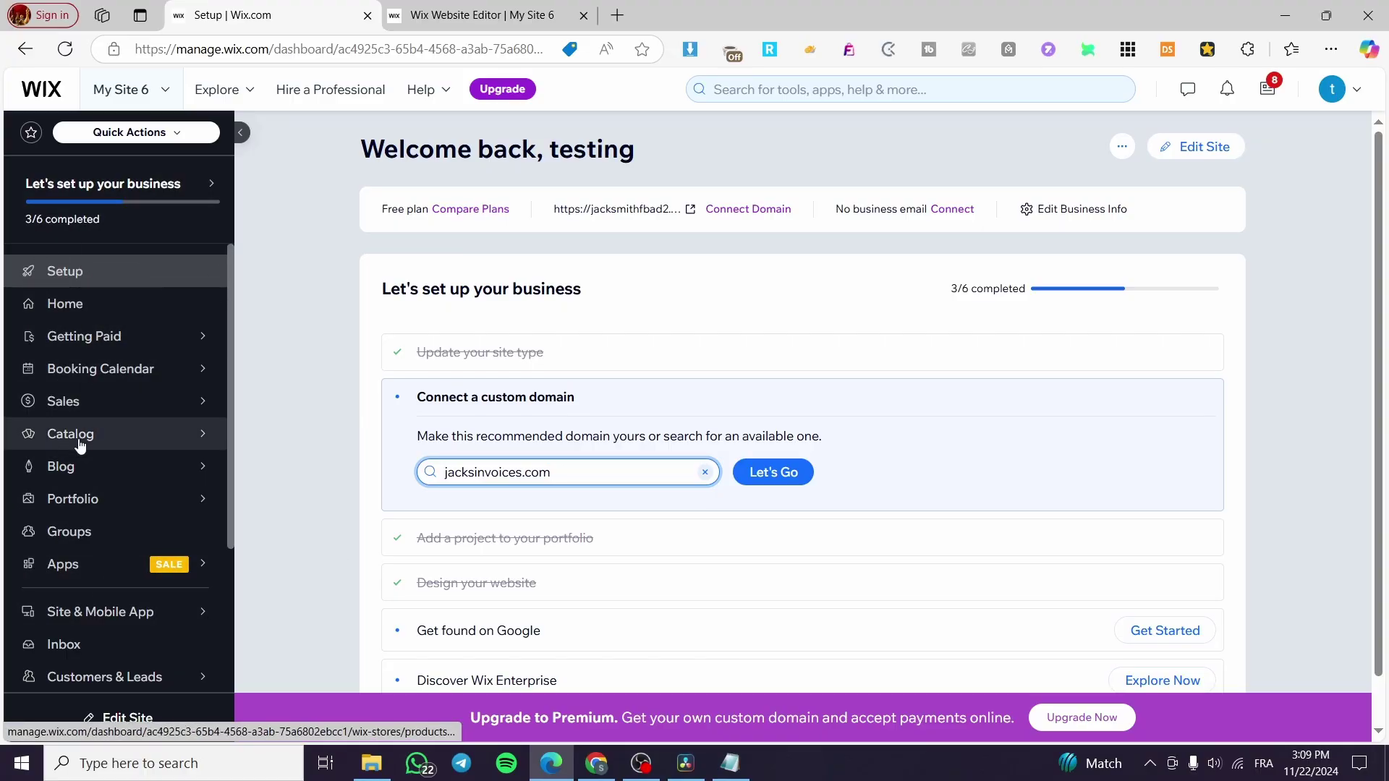
scroll(52, 524, "down", 1)
scroll(52, 524, "down", 4)
scroll(109, 398, "up", 5)
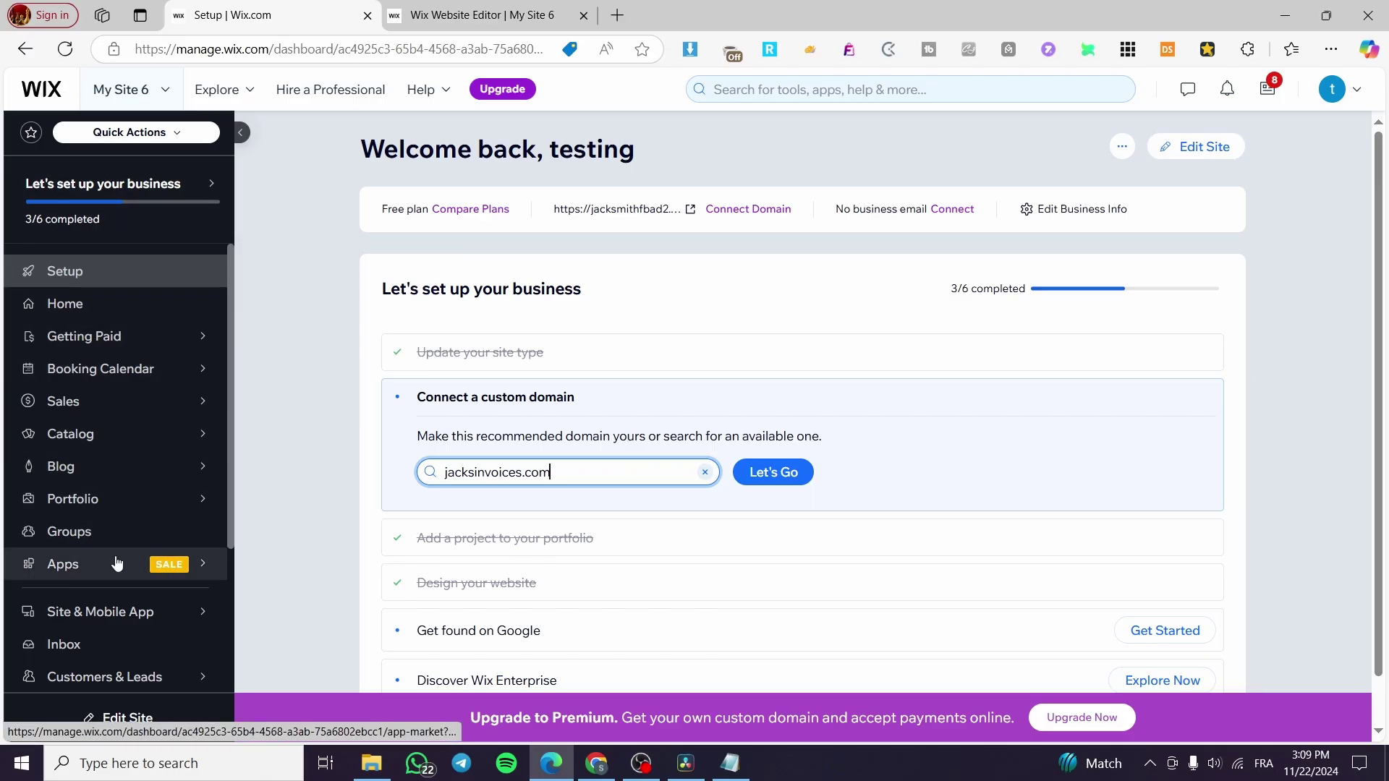
mouse_move(113, 555)
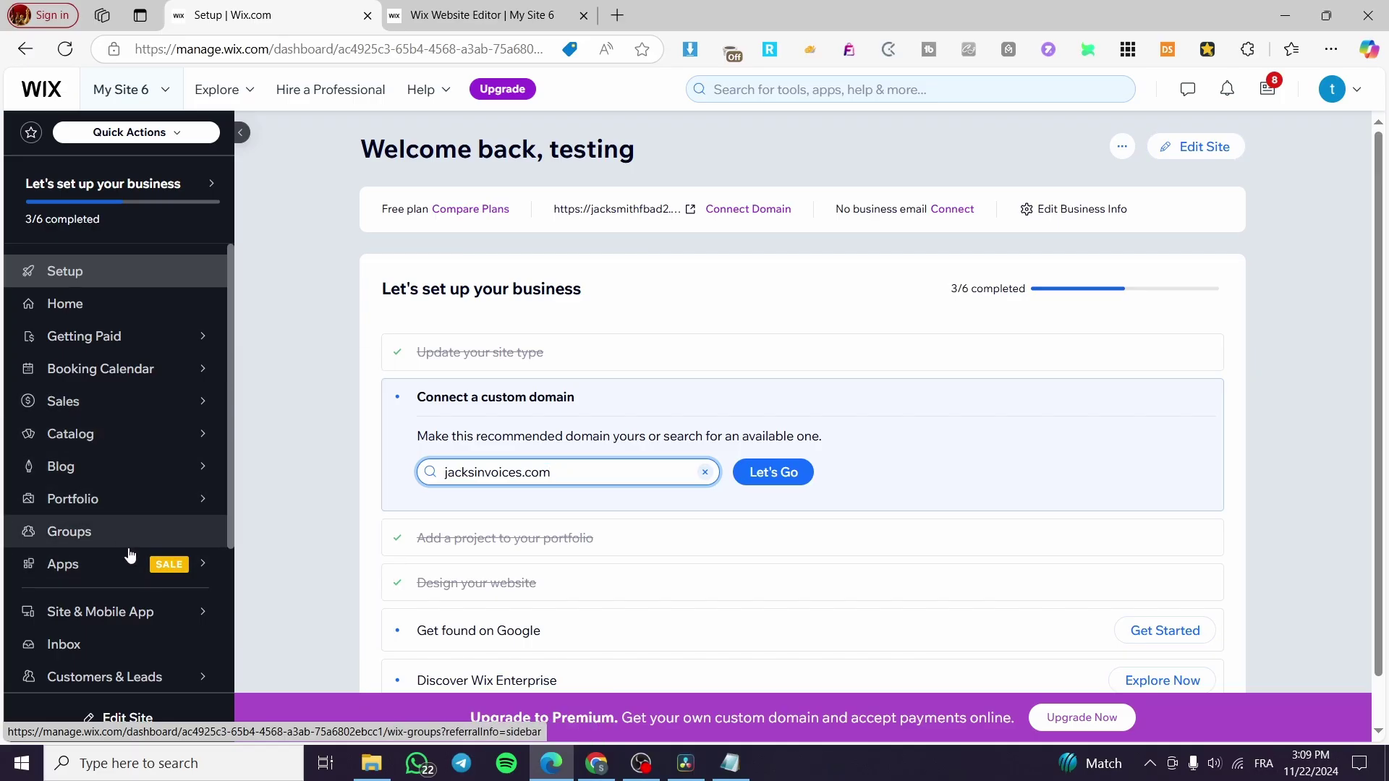
mouse_move(95, 579)
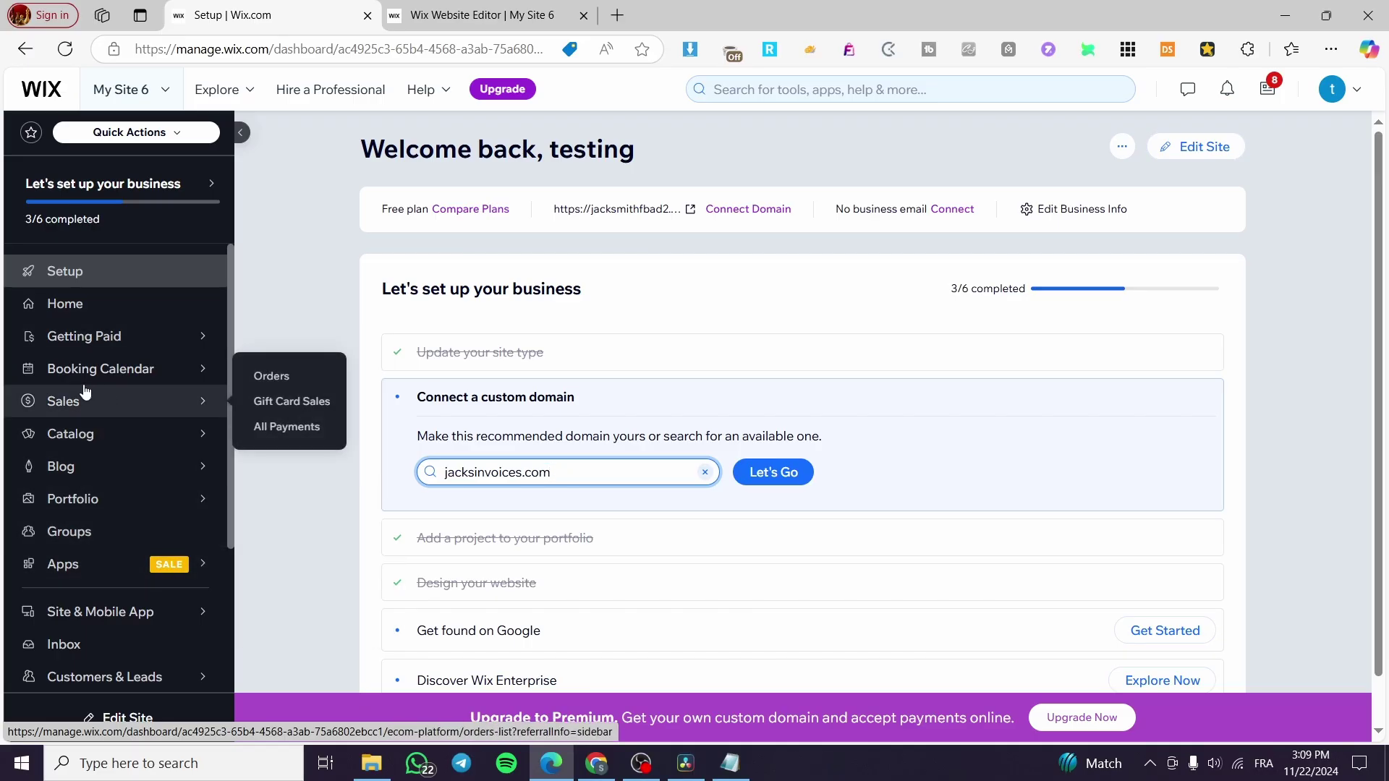
mouse_move(137, 378)
mouse_move(124, 440)
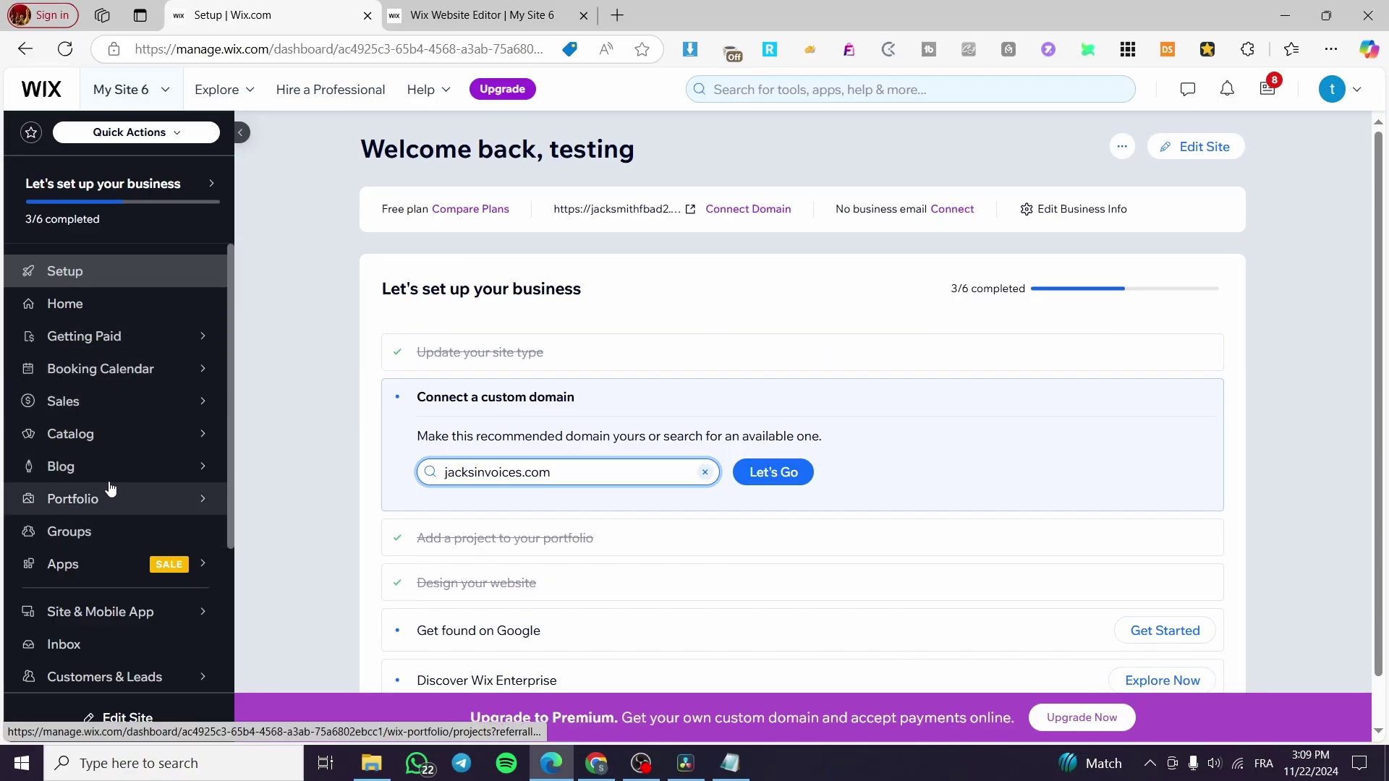
mouse_move(108, 484)
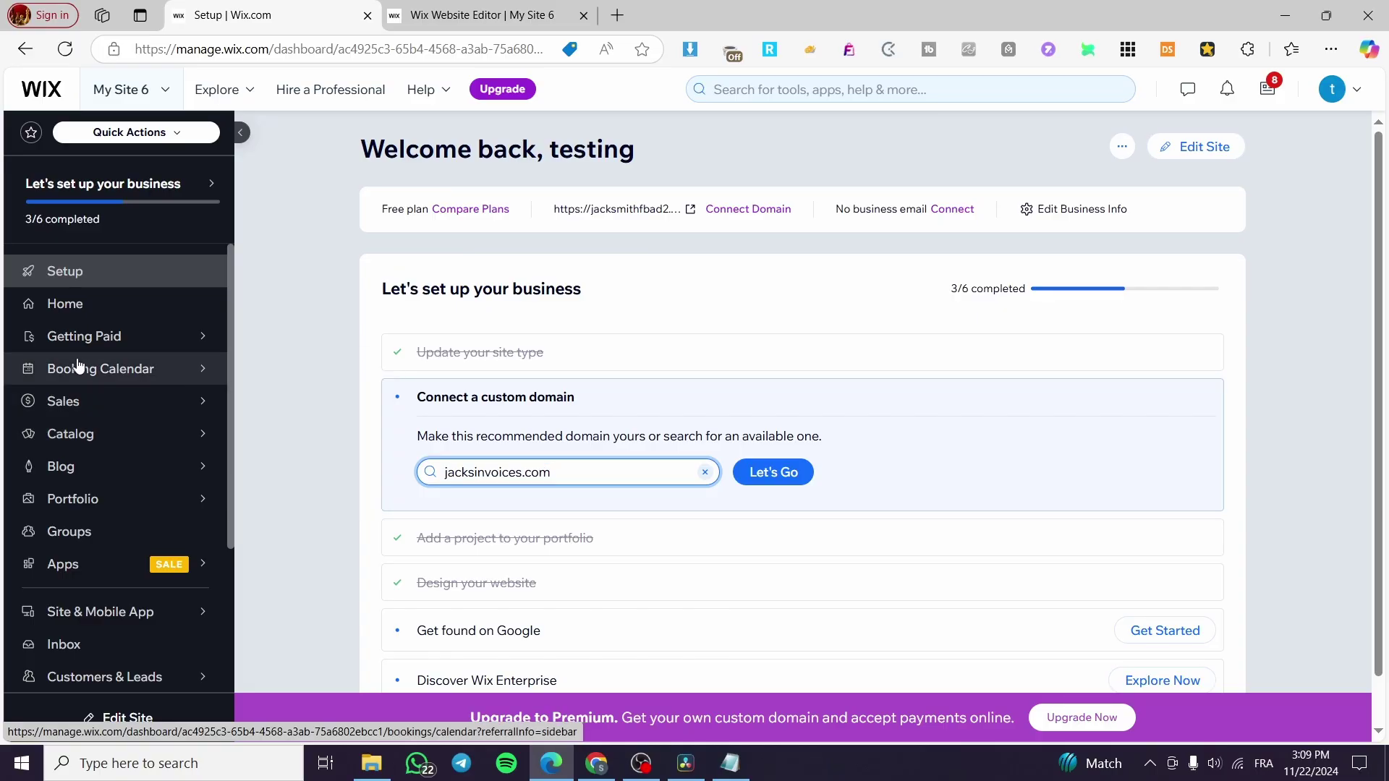
mouse_move(80, 364)
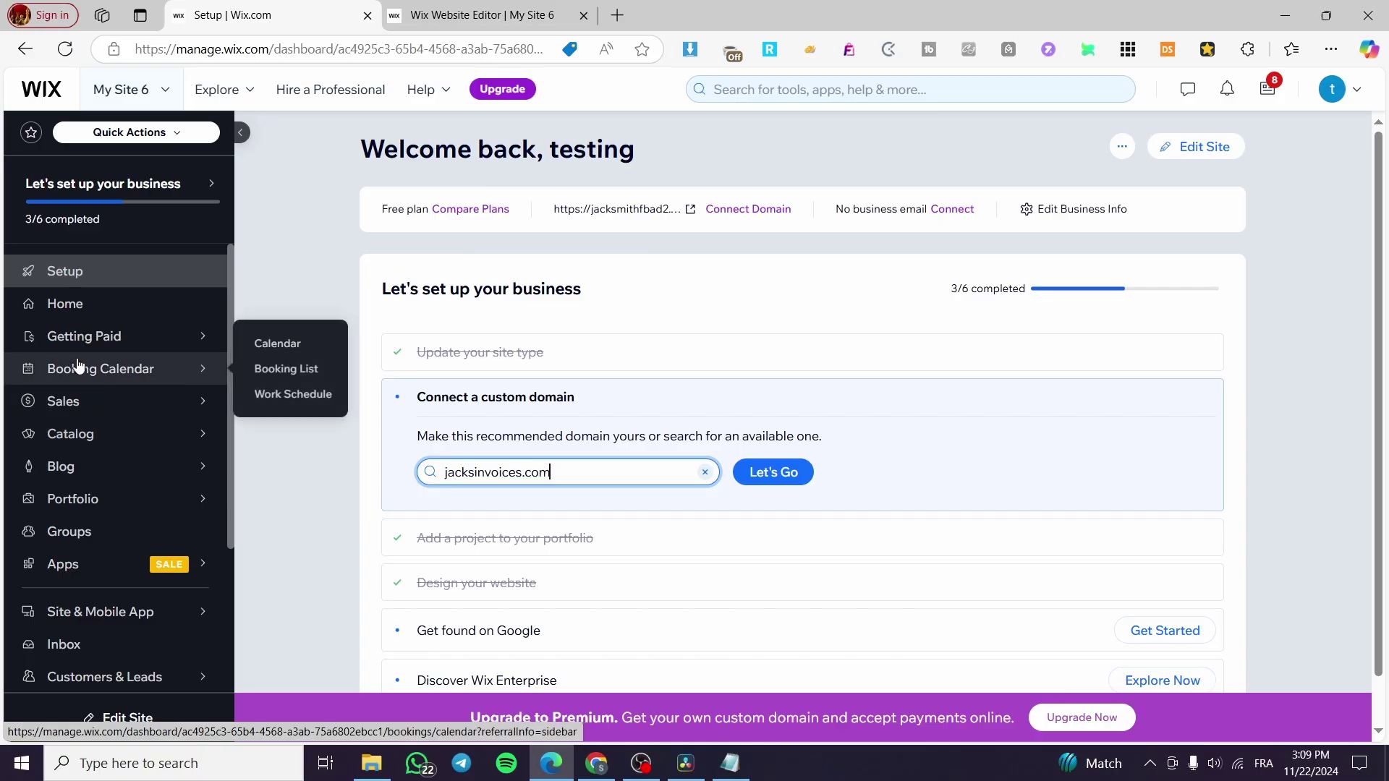
Step: Open My Site 6 in the website editor, dismiss Site Pages and Menu, and view the Home page
left_click(1210, 158)
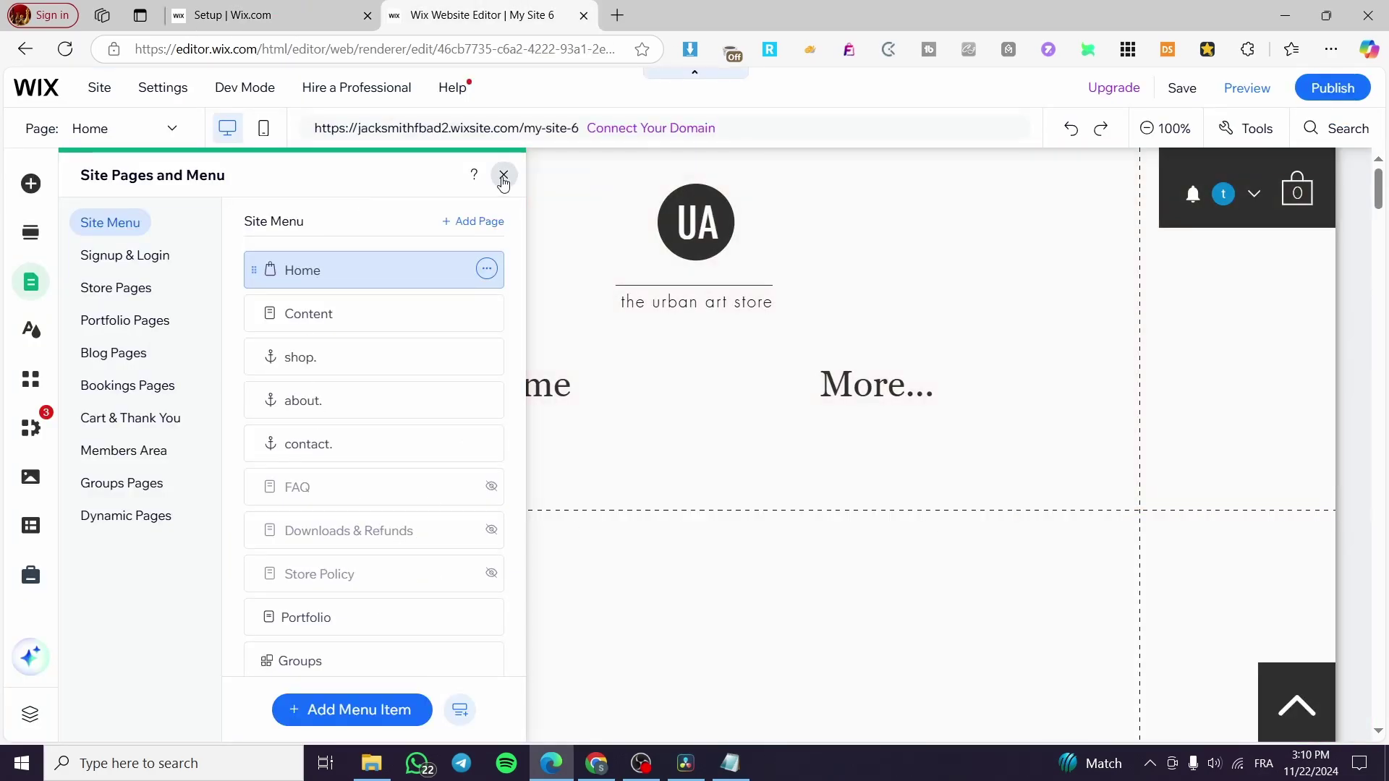
left_click(505, 174)
scroll(862, 419, "down", 10)
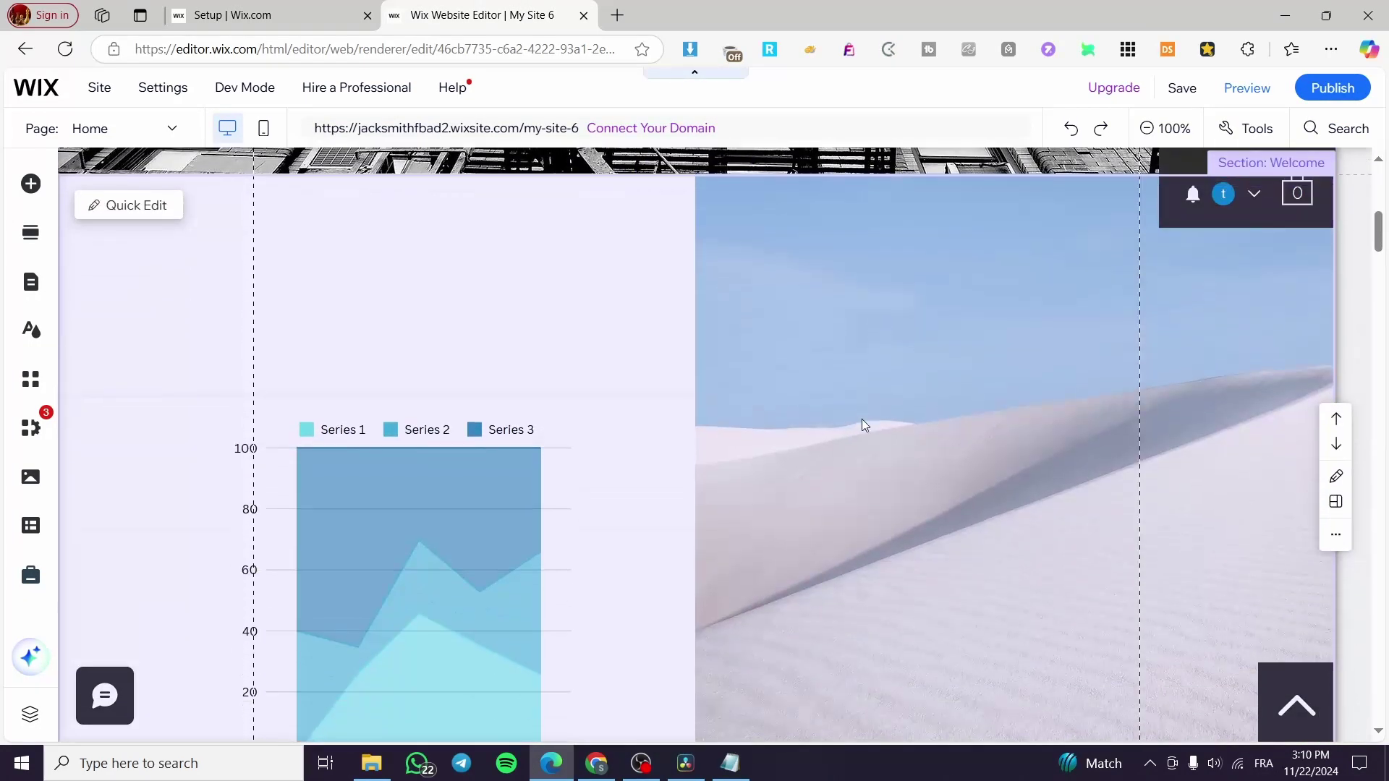
scroll(862, 419, "up", 10)
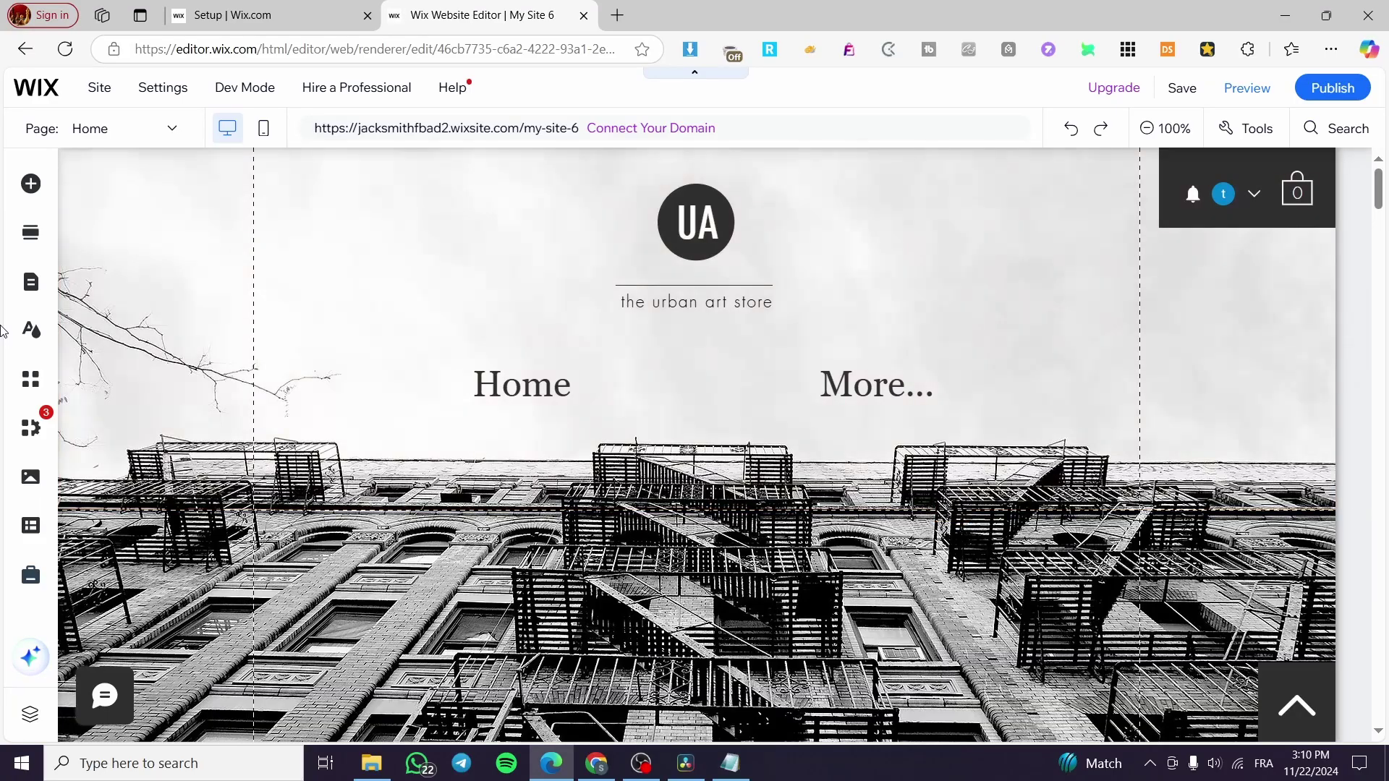
Step: Open the Wix App Market inside the website editor
left_click(29, 382)
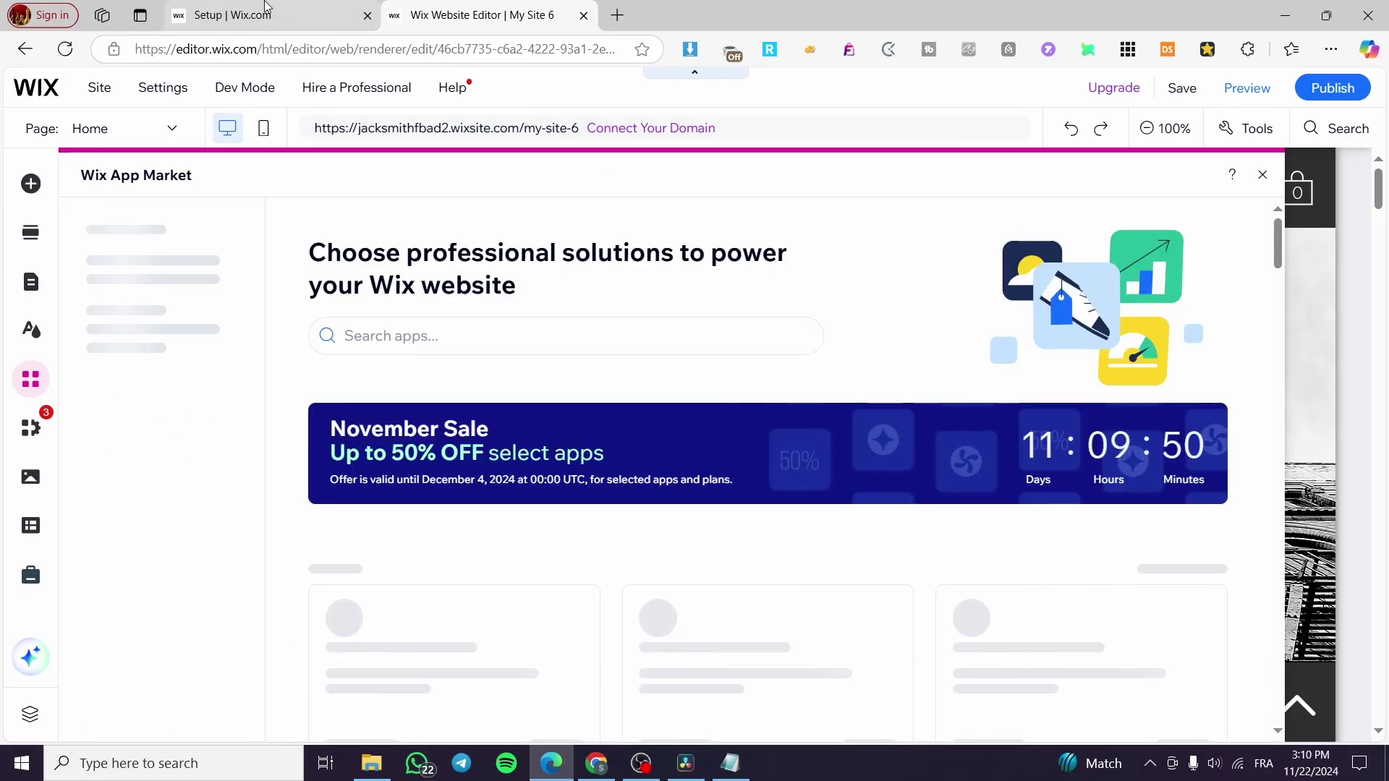
left_click(249, 15)
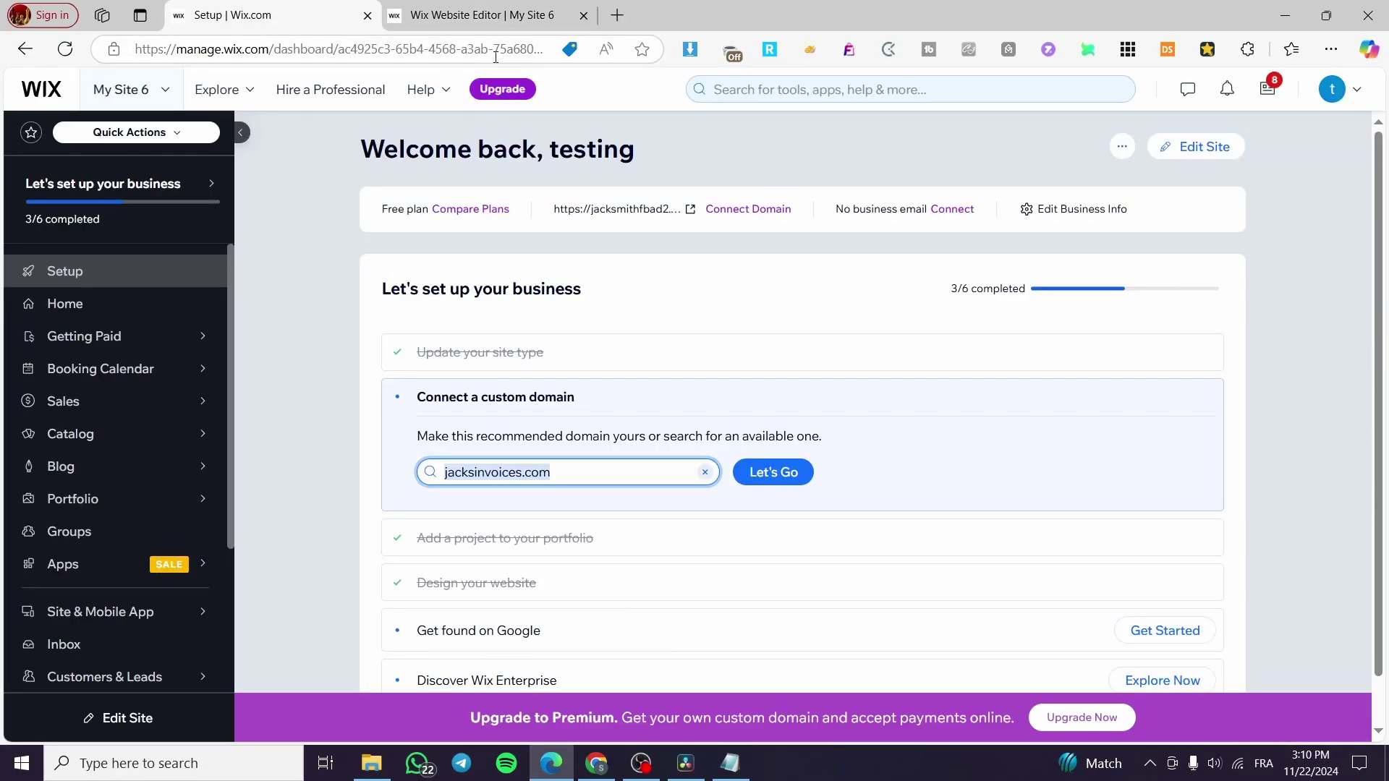
left_click(483, 9)
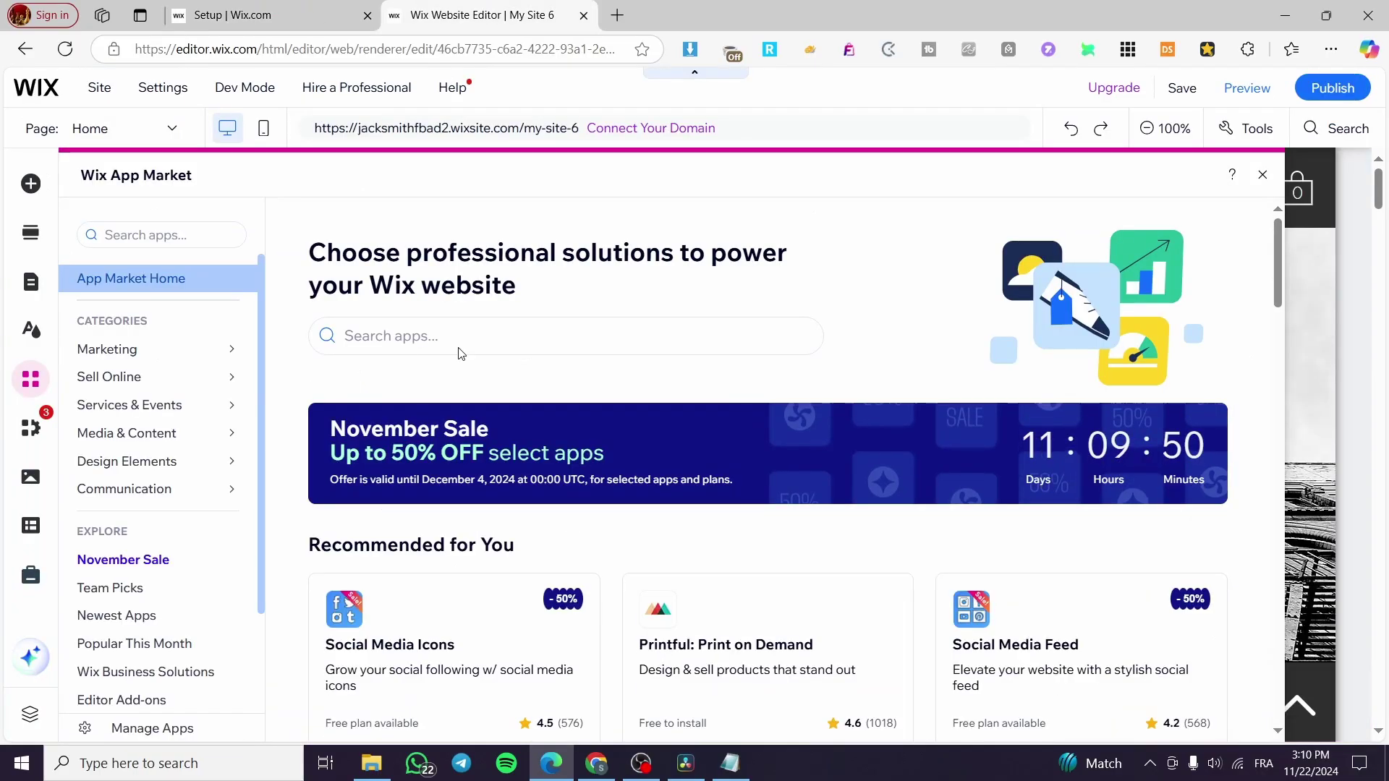
left_click(268, 15)
left_click(449, 9)
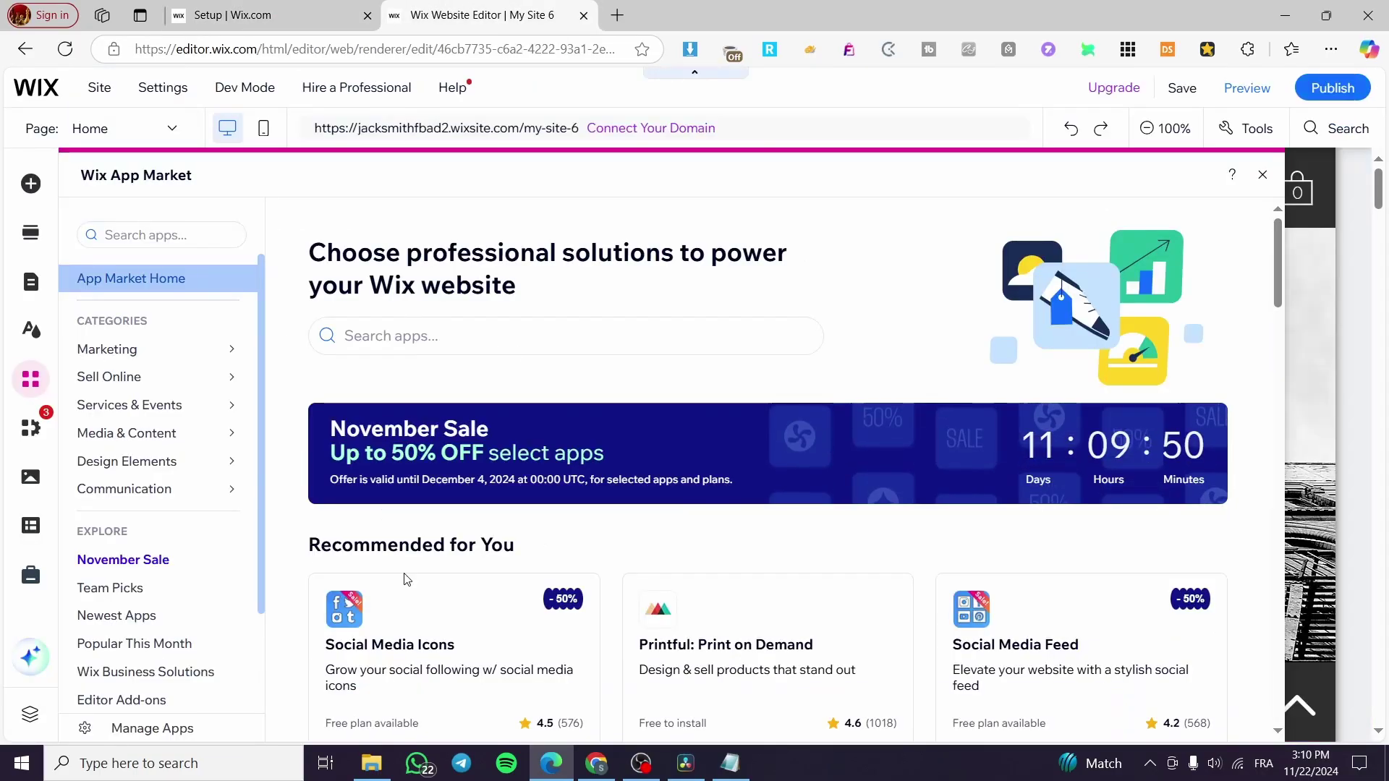
Step: Search the App Market for "event" and add the Wix Events & Tickets app to the site
left_click(185, 233)
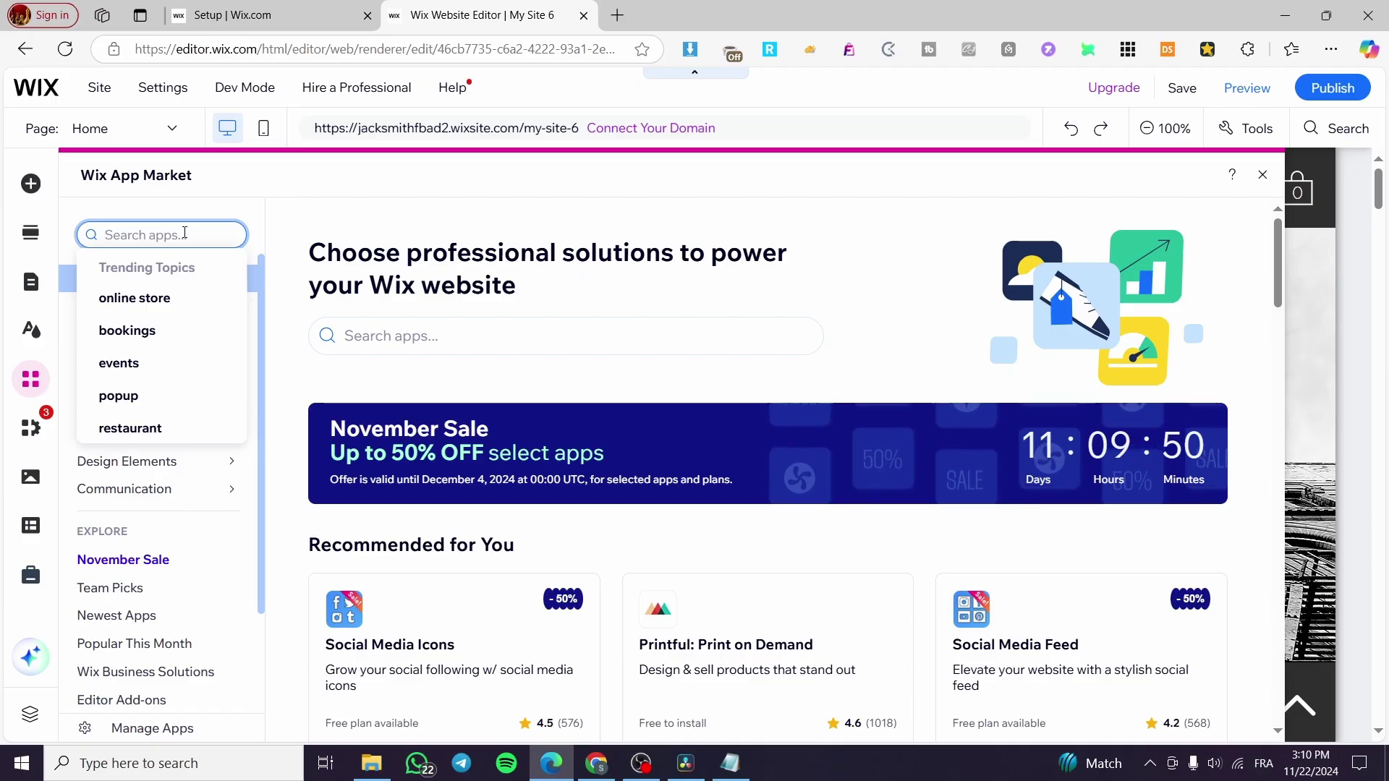
key("ctrl+e")
type("vent")
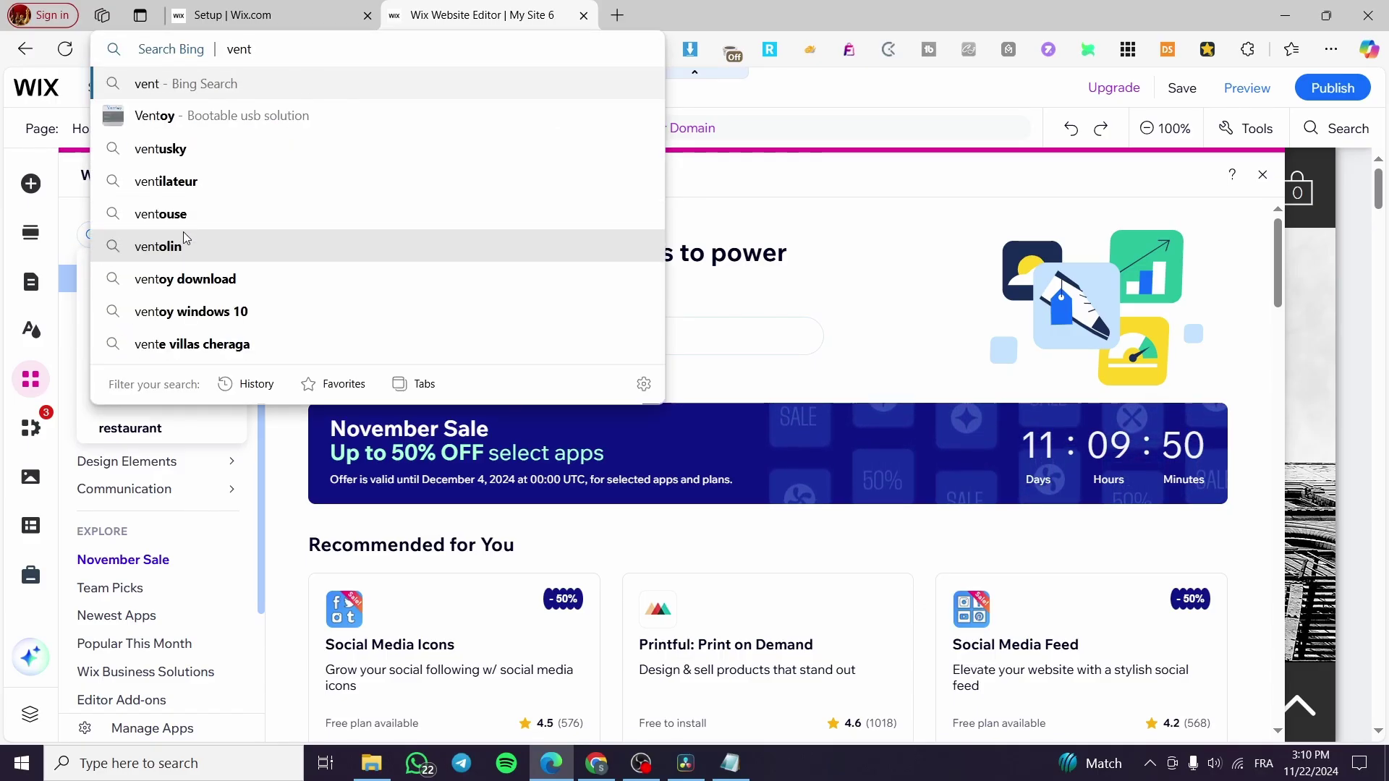
left_click(212, 230)
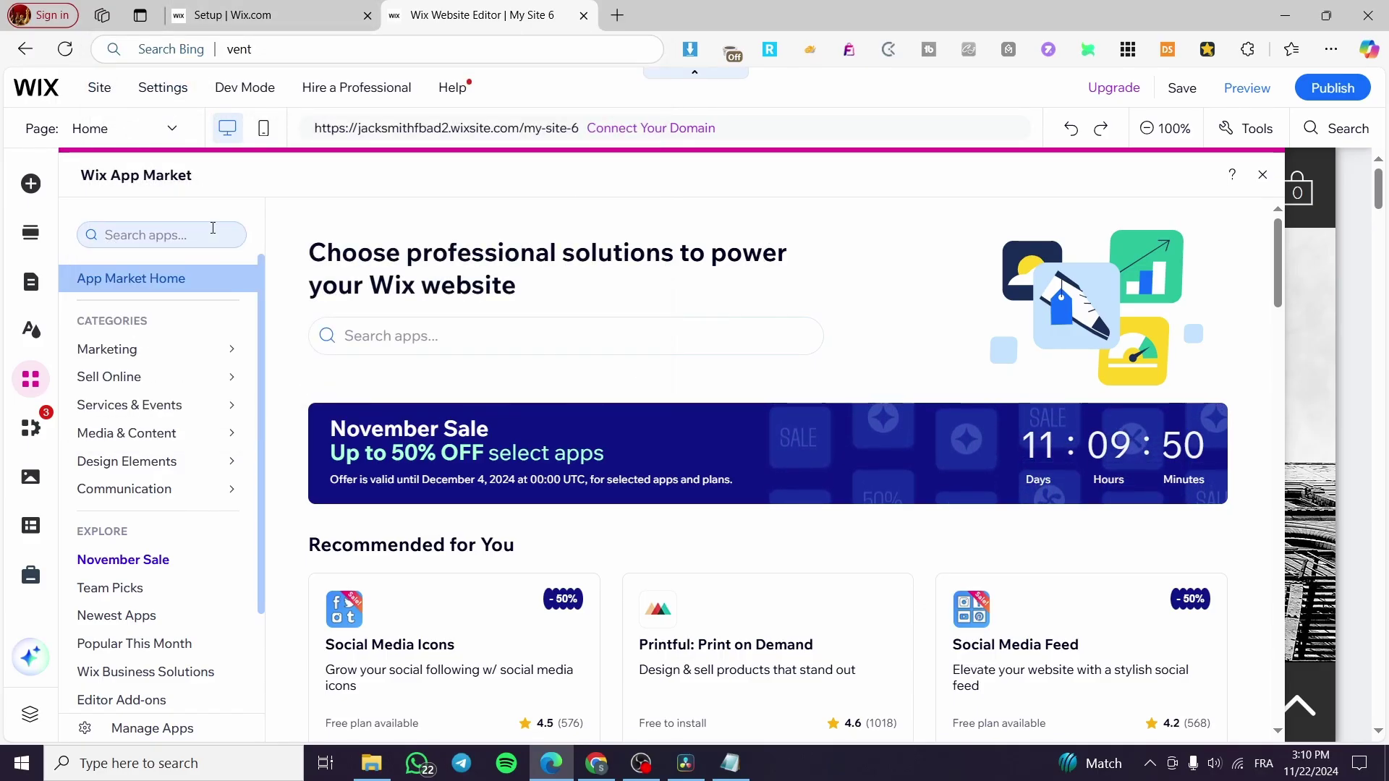
type("event")
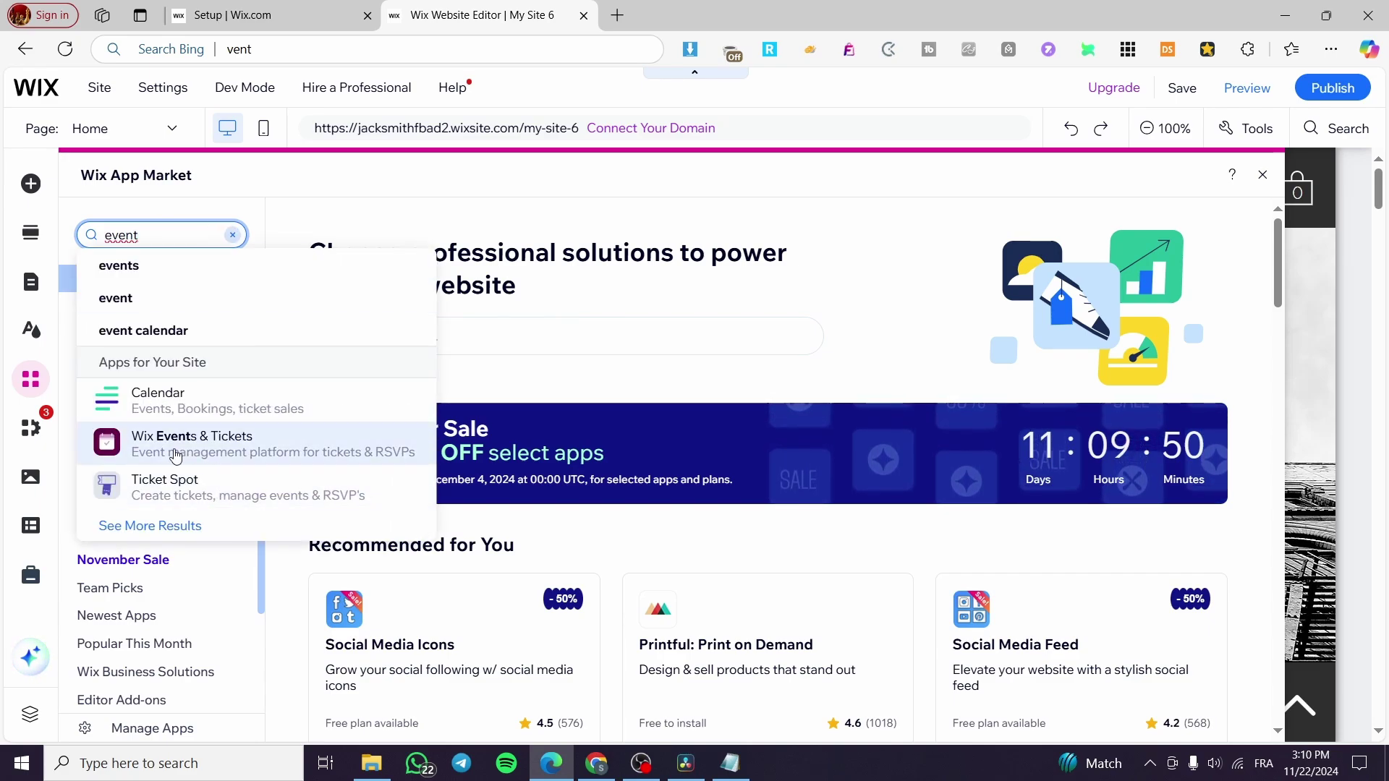
left_click(141, 457)
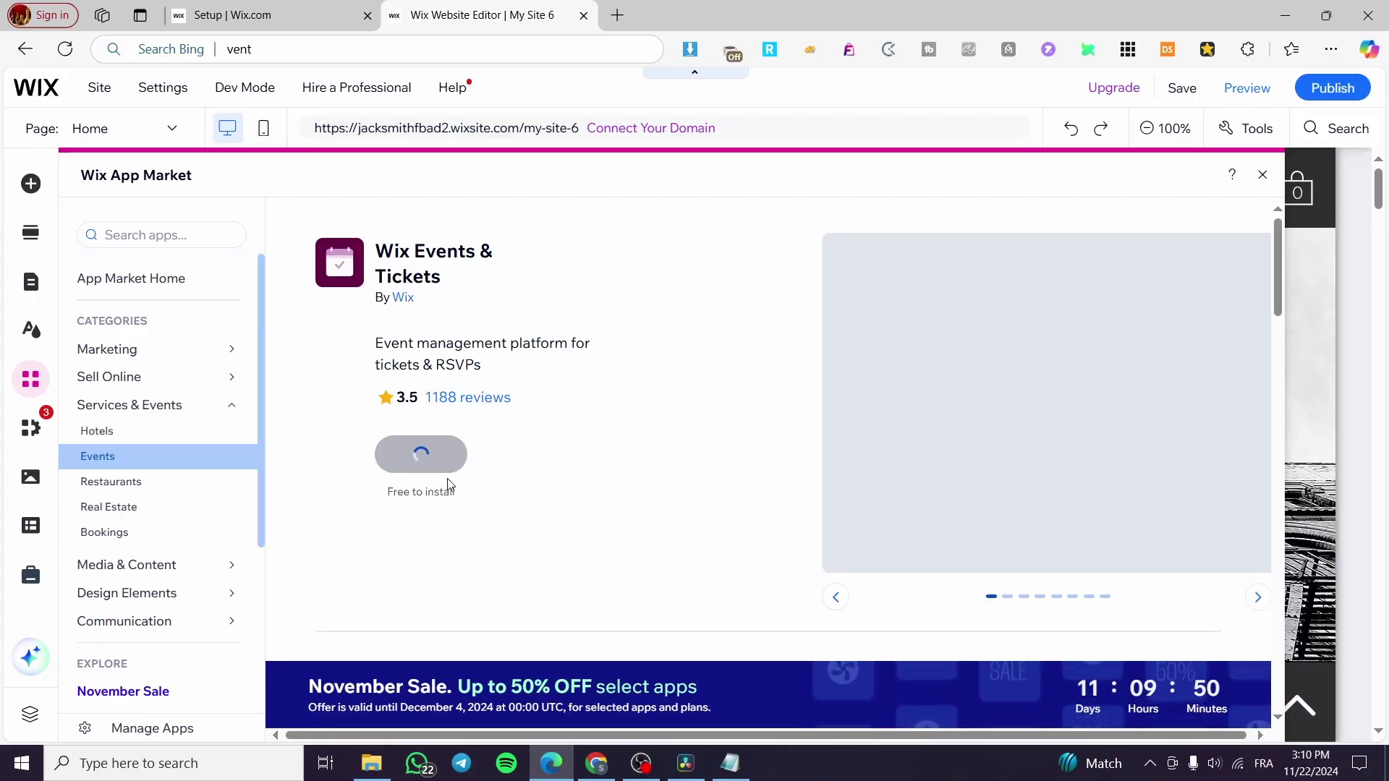
left_click(409, 457)
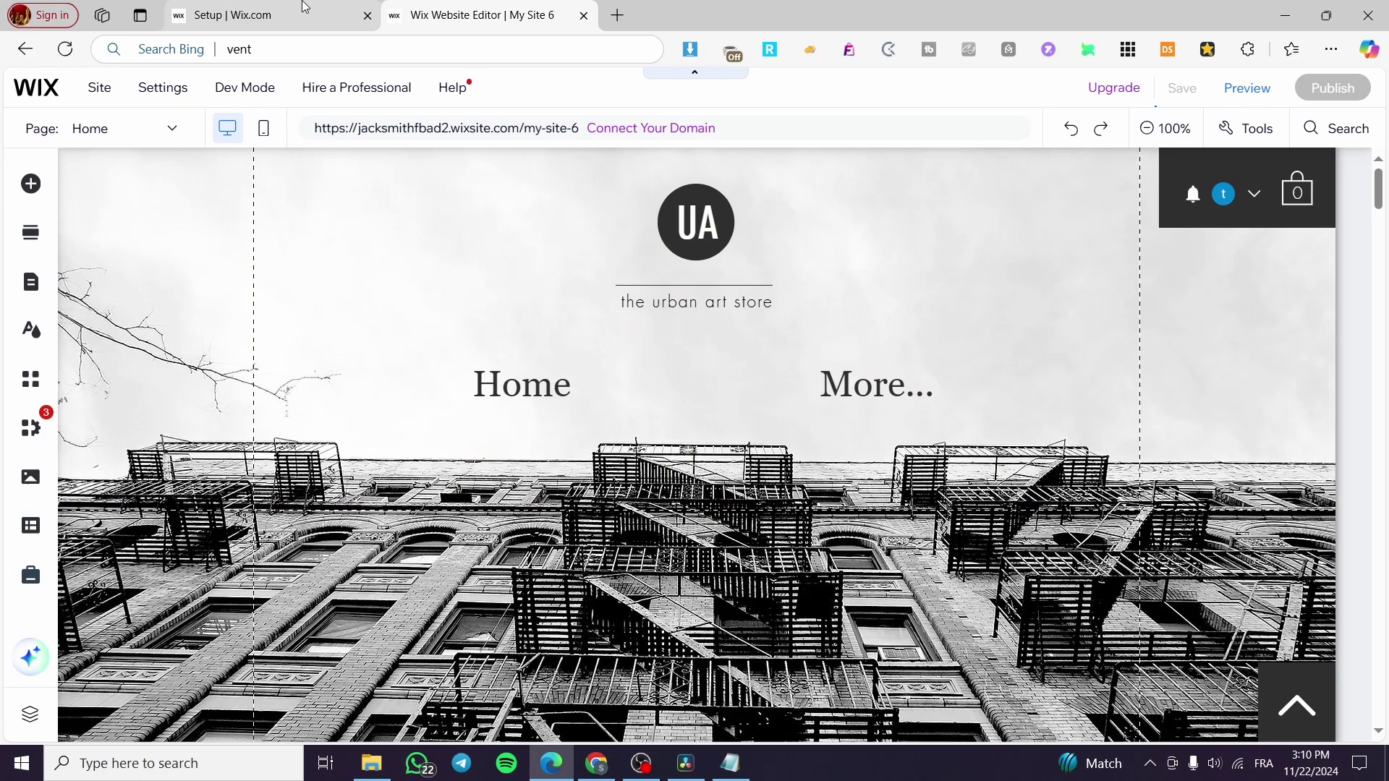
Step: Return to the site dashboard, reload it and open the Events section's published events
left_click(309, 10)
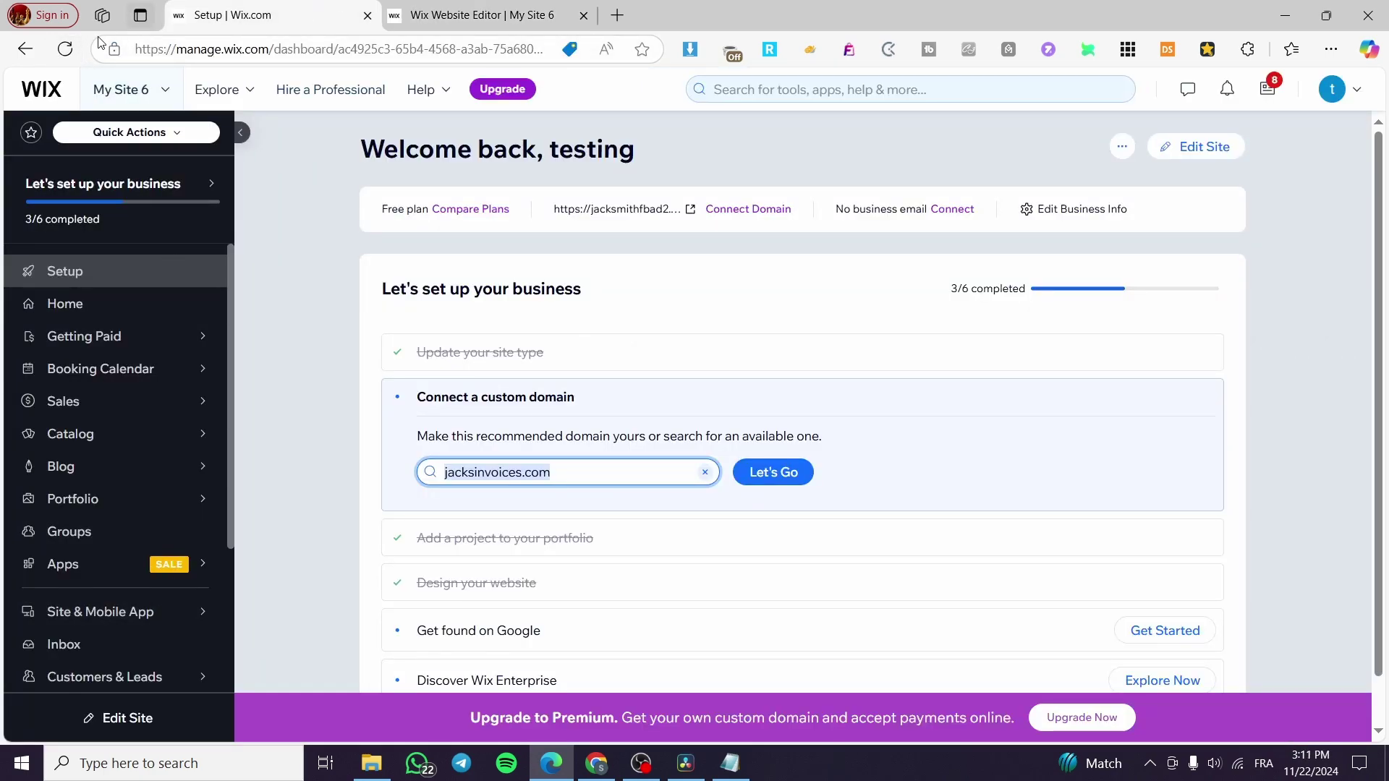
left_click(67, 49)
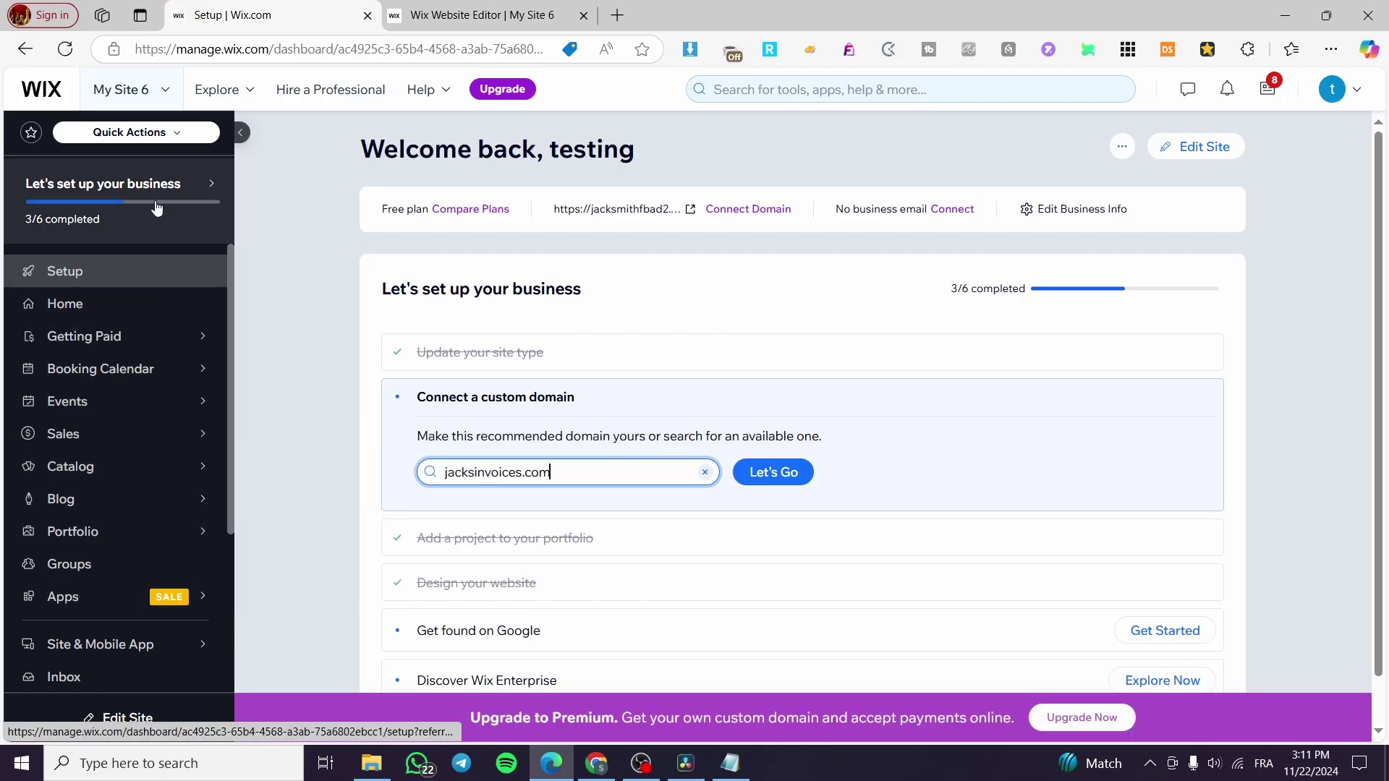
left_click(477, 15)
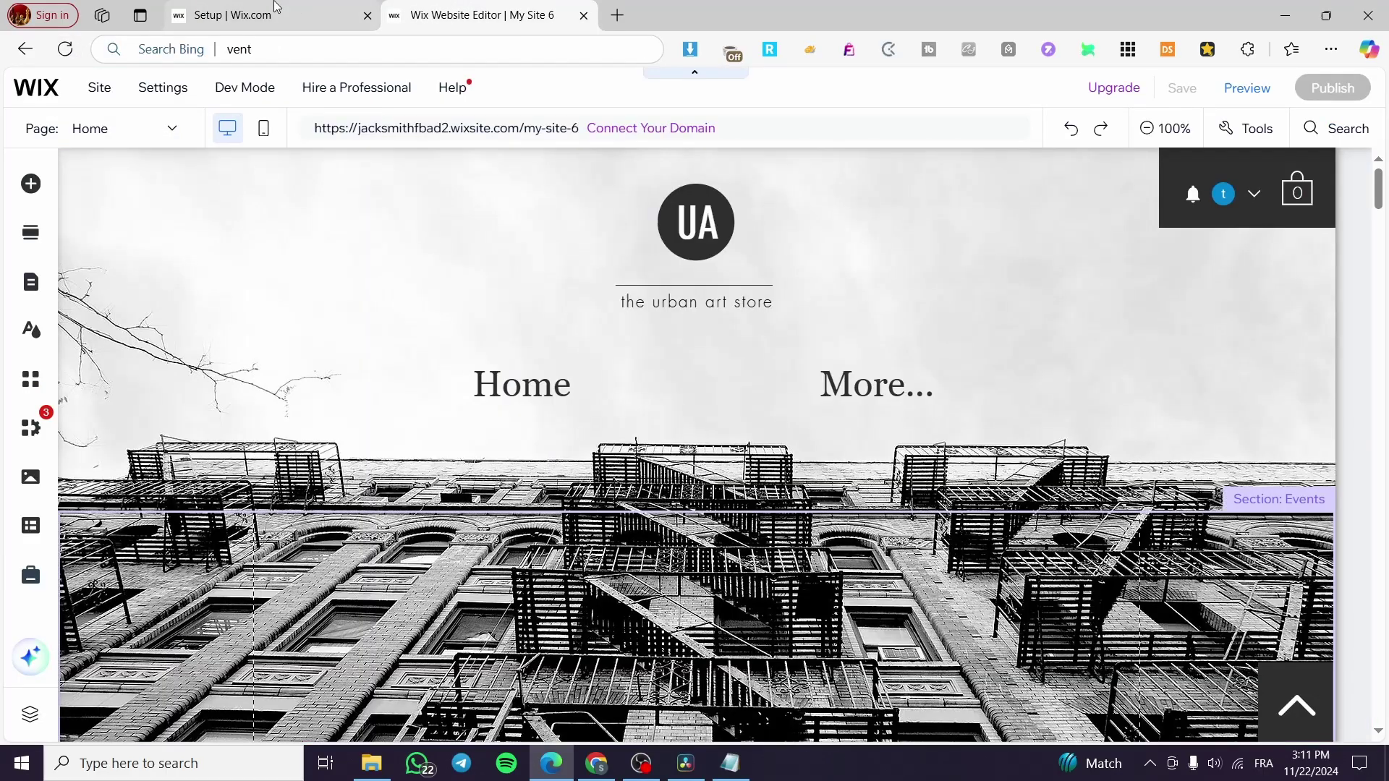
left_click(177, 20)
left_click(65, 49)
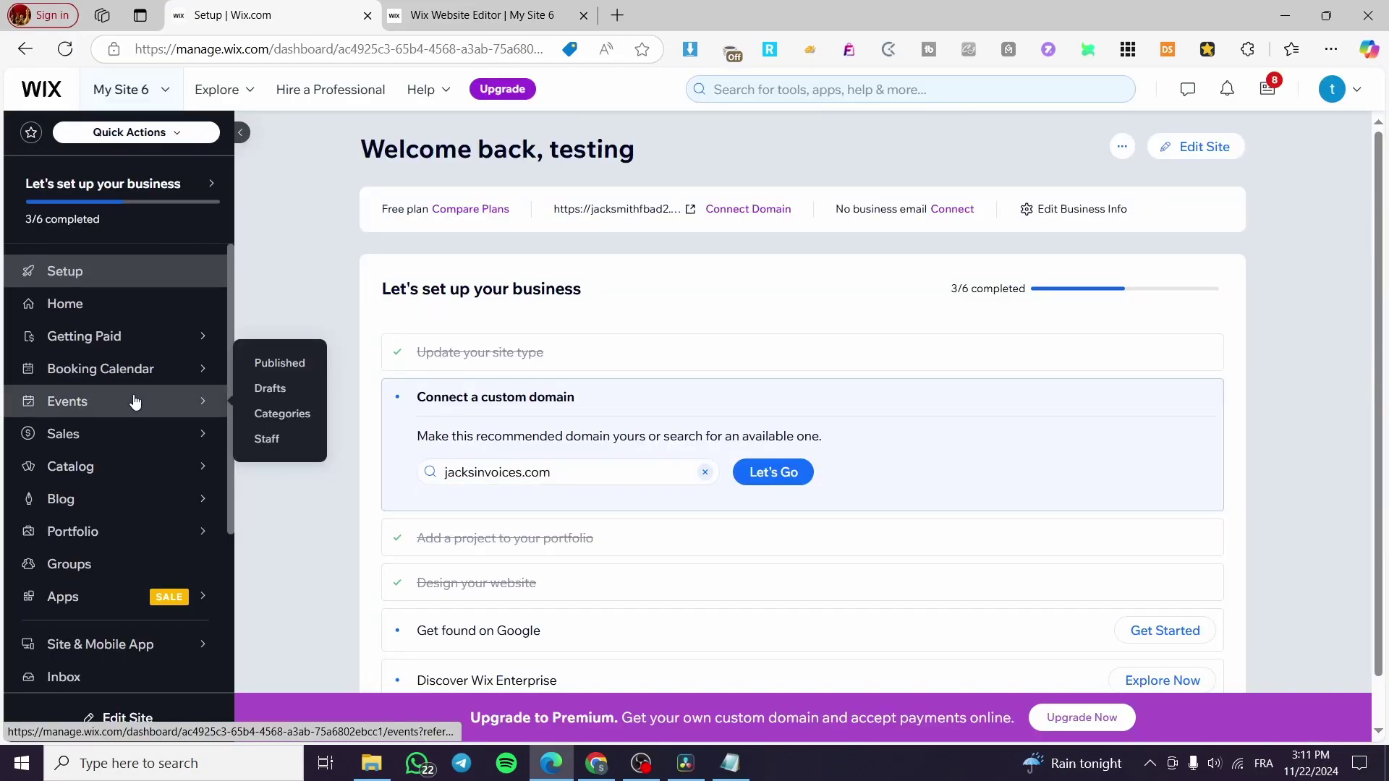
left_click(134, 400)
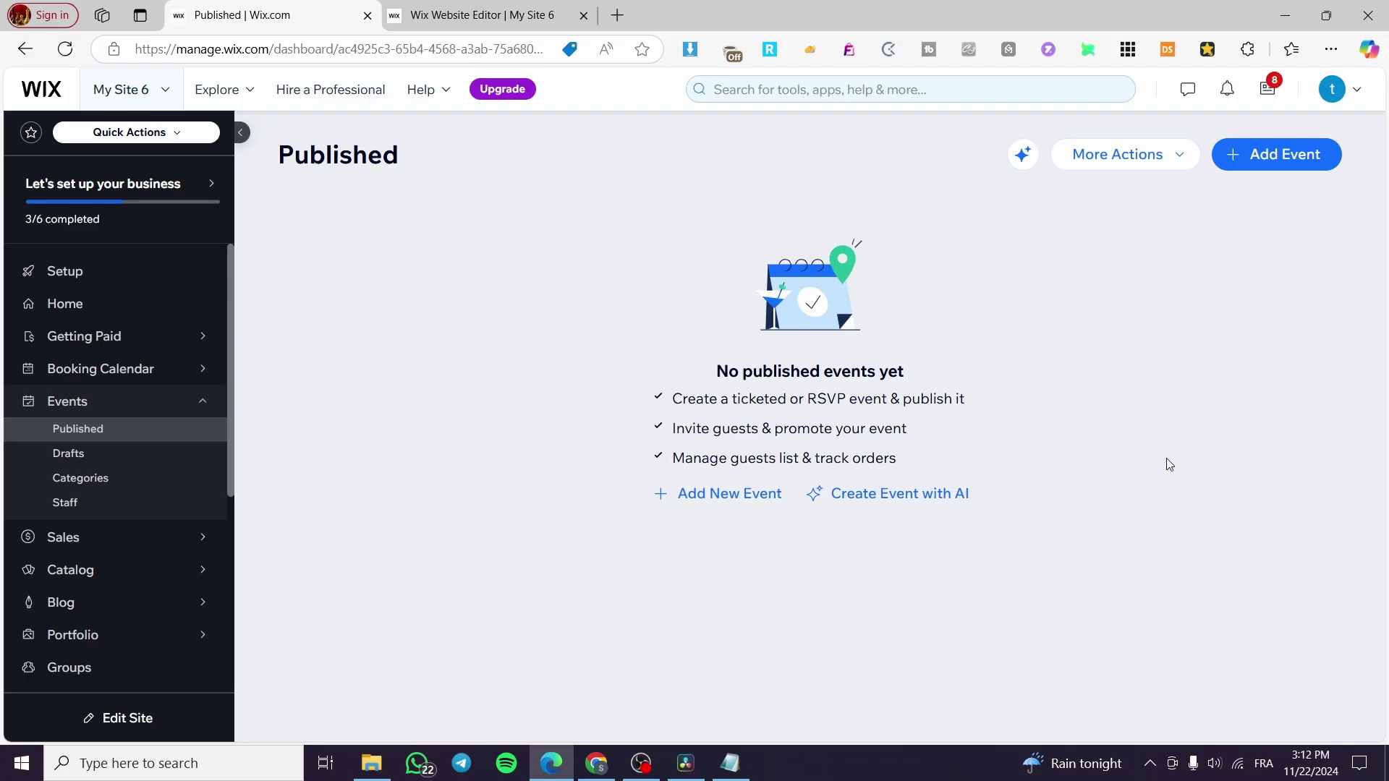
Step: Start a new event and set its type to RSVP event
left_click(1286, 153)
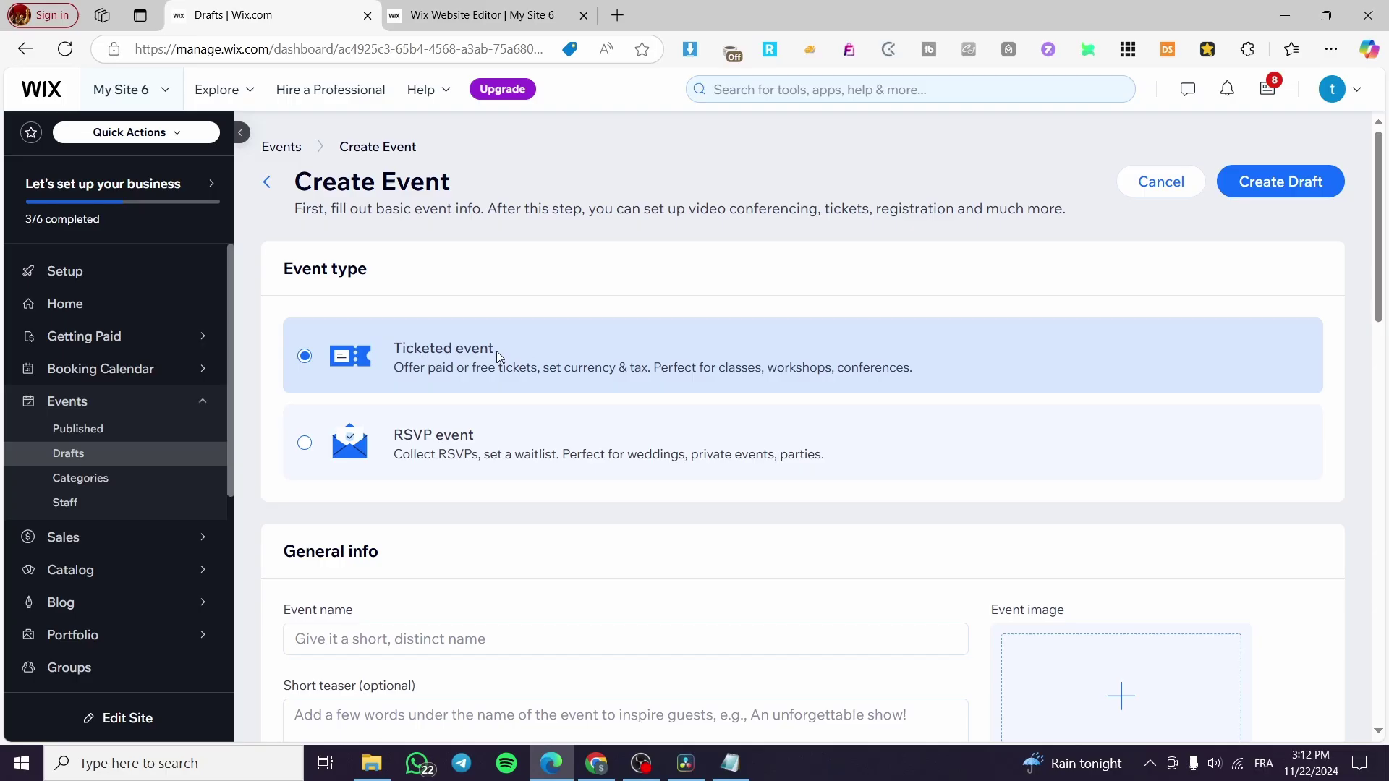
left_click(442, 456)
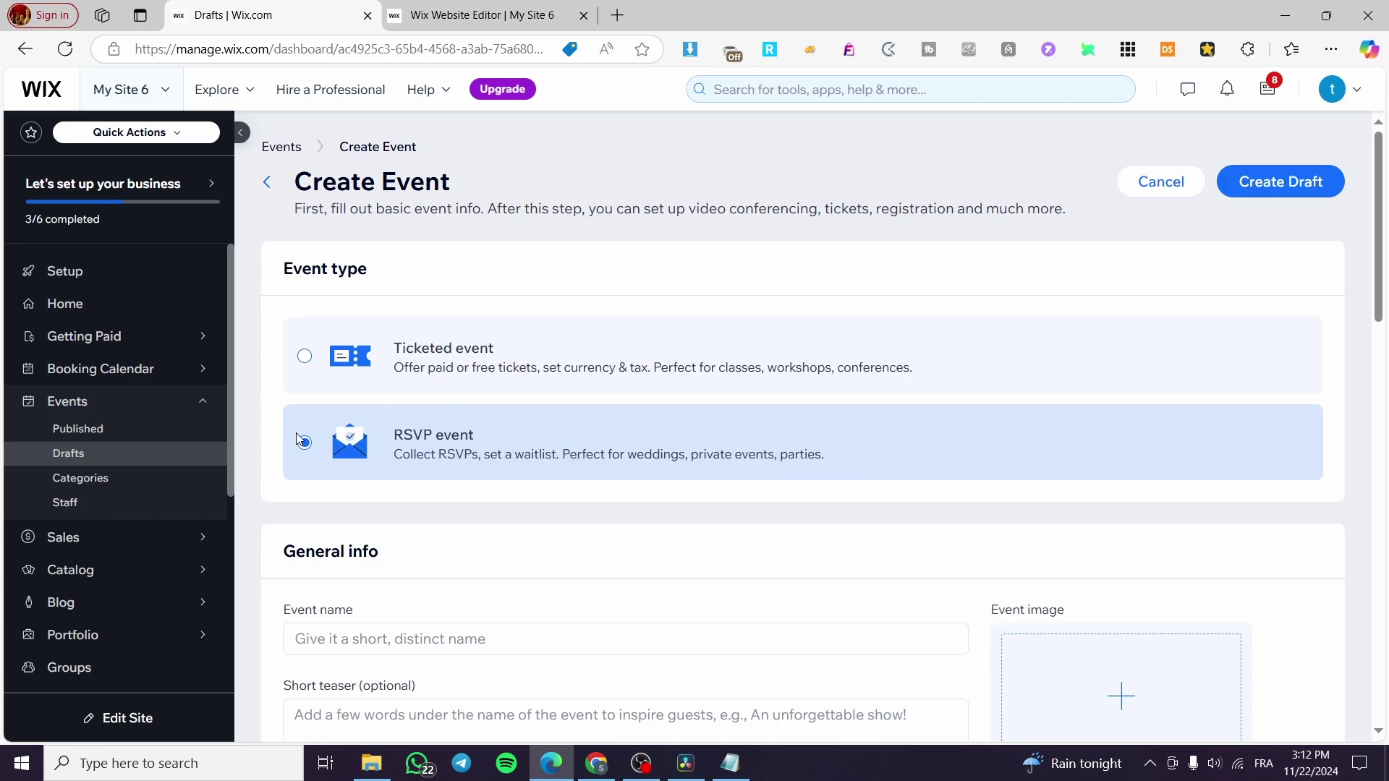
scroll(414, 419, "down", 5)
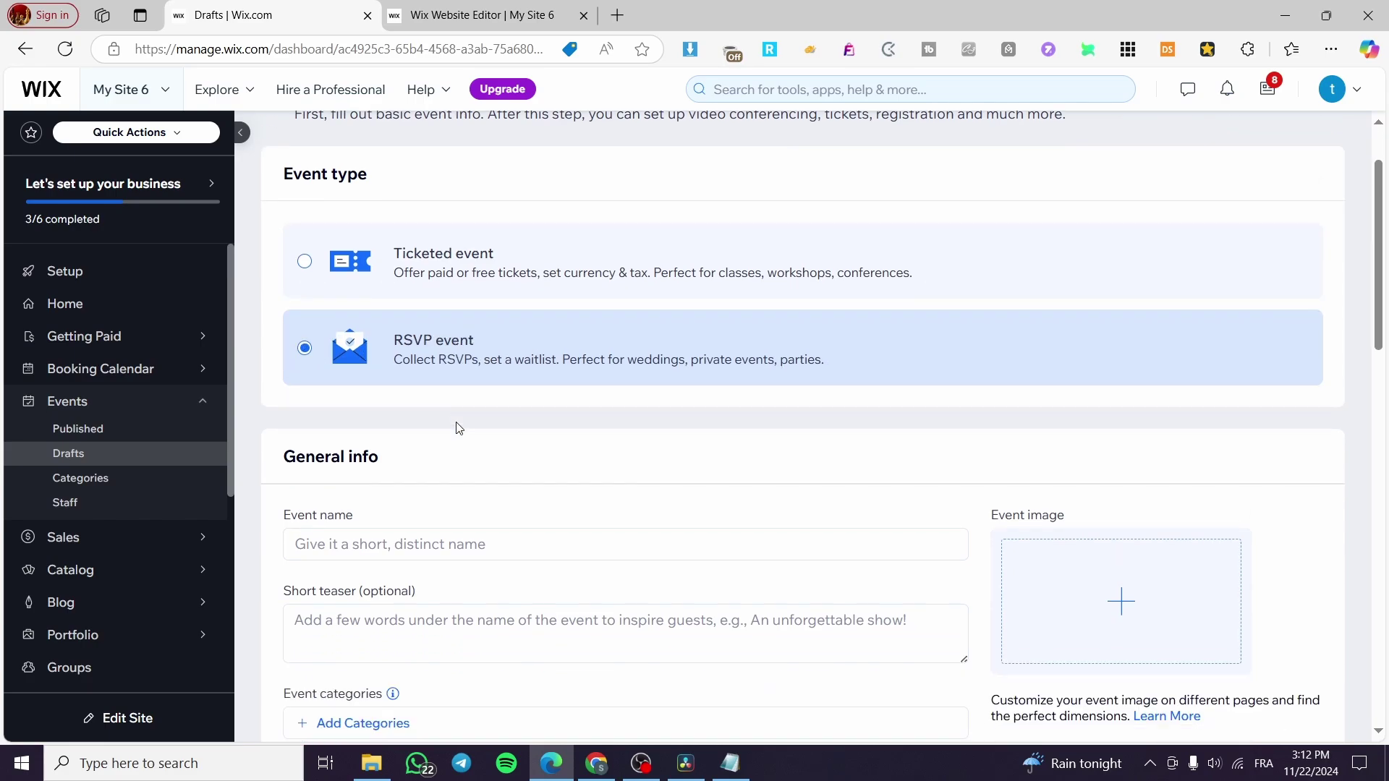
Step: Name the event "Jacks Lecture Party" in the general info
left_click(358, 285)
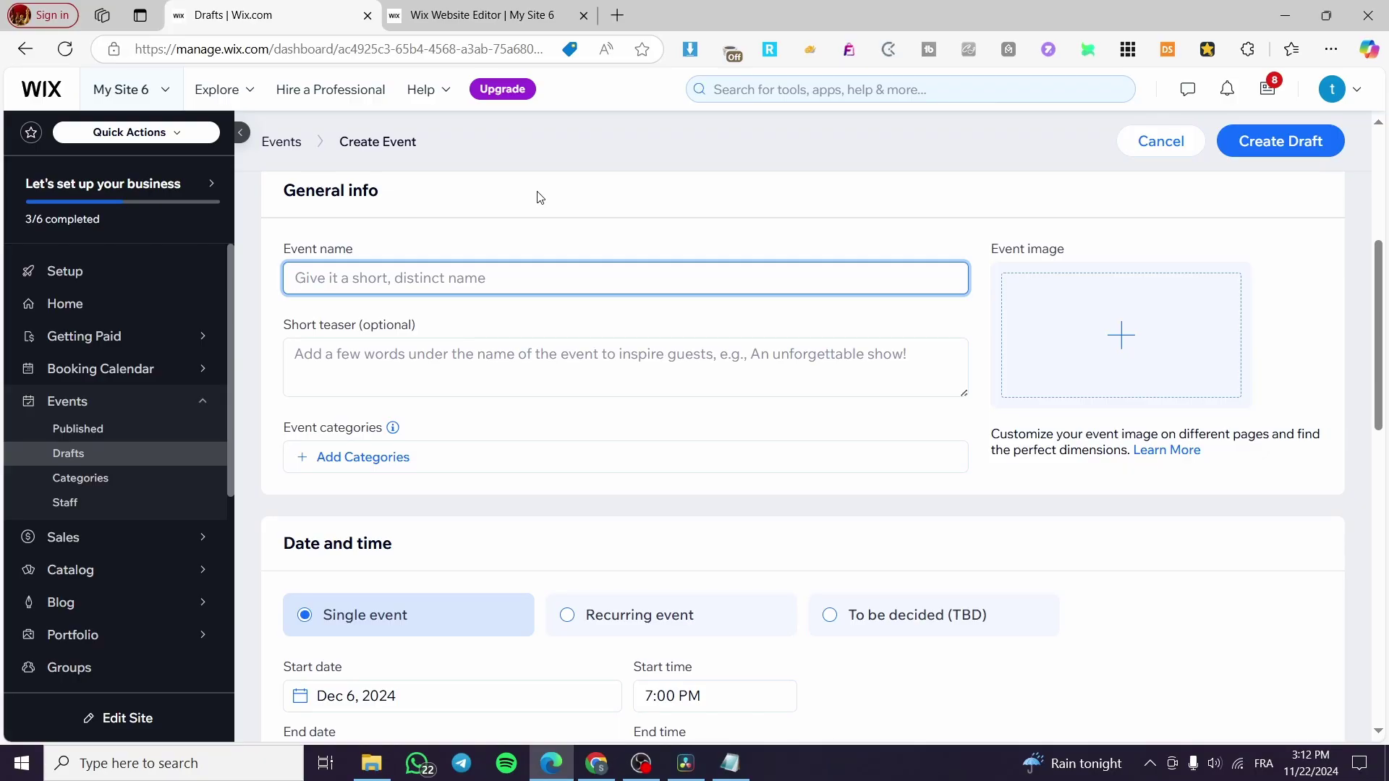
type("Jacks p")
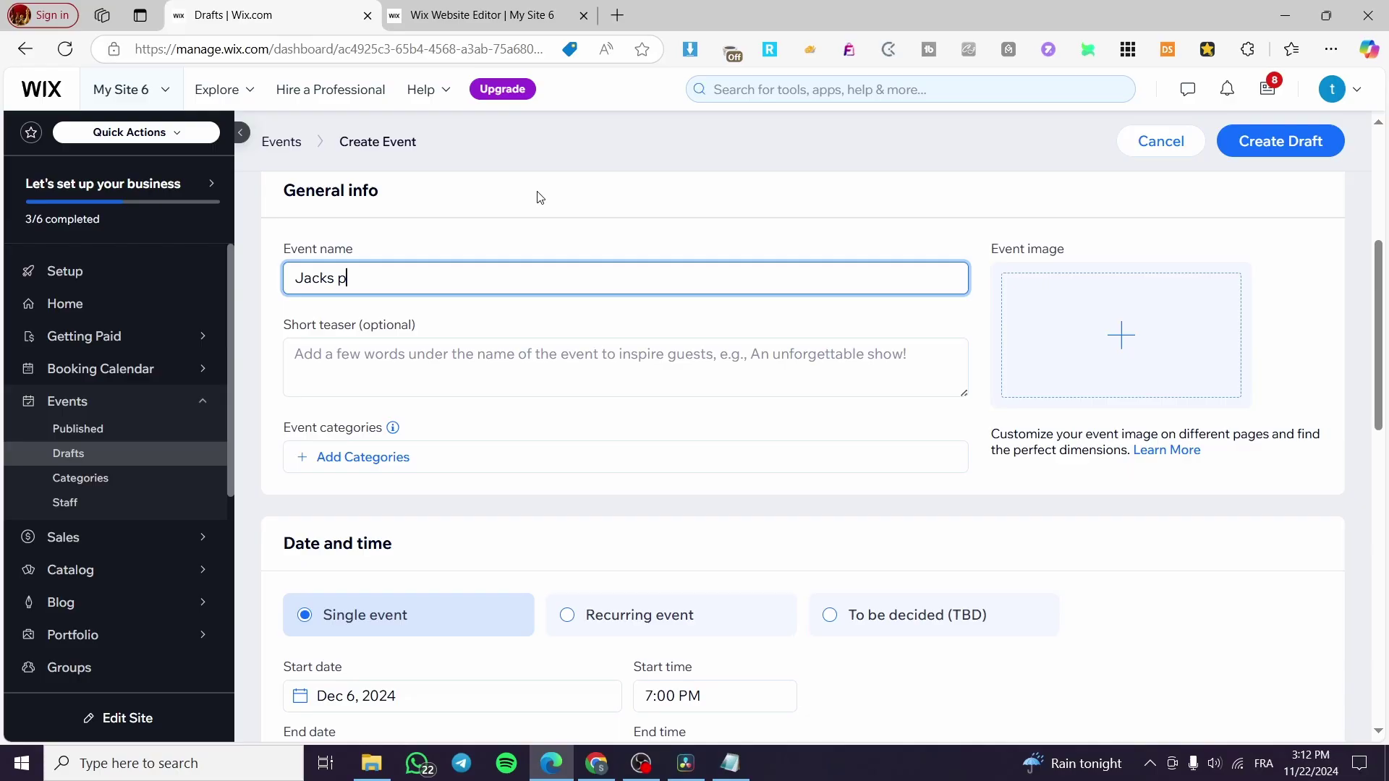
key("BackSpace")
type("Party")
left_click(336, 279)
type("Lecture")
Step: Copy the full event name into the short teaser
key("ctrl+a")
key("ctrl+c")
left_click(427, 374)
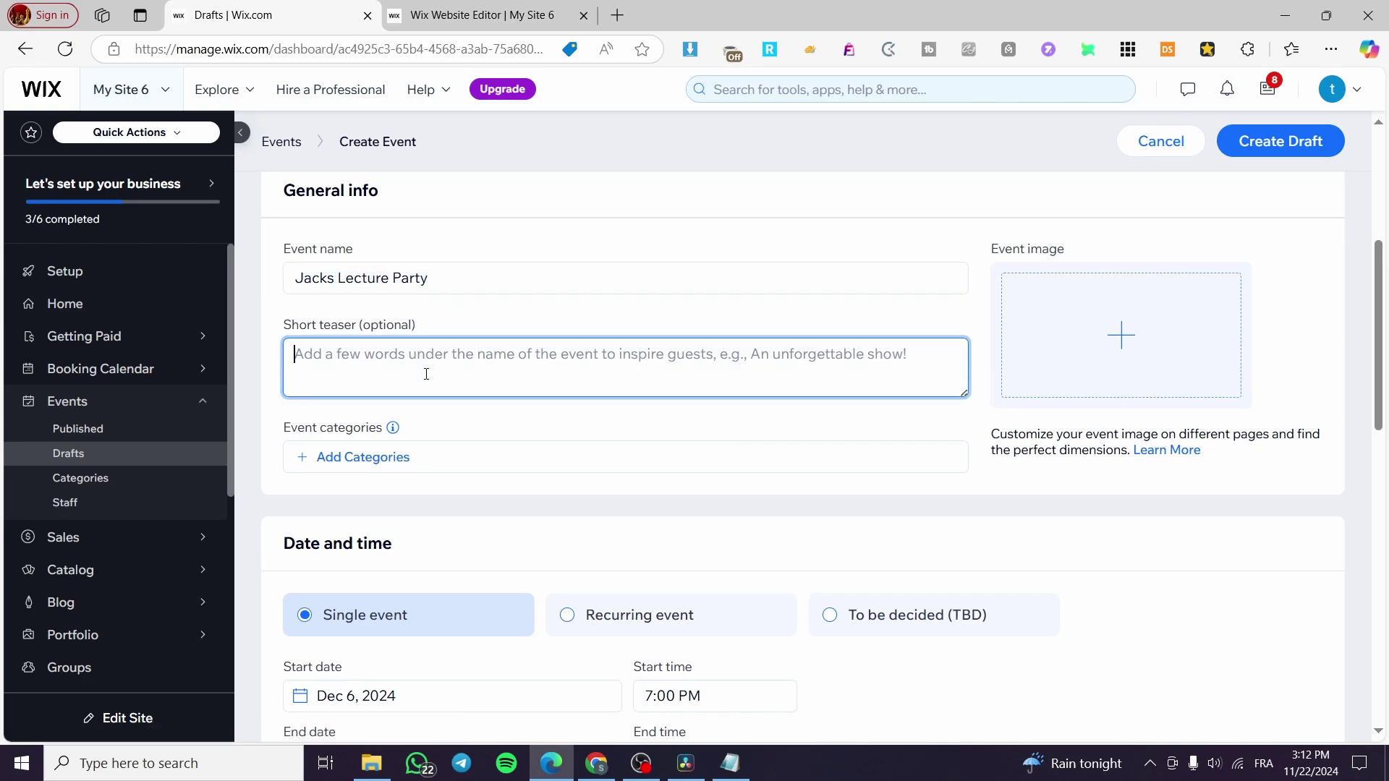
key("ctrl+v")
Step: Create an event category called "Lecture" for the event
left_click(352, 458)
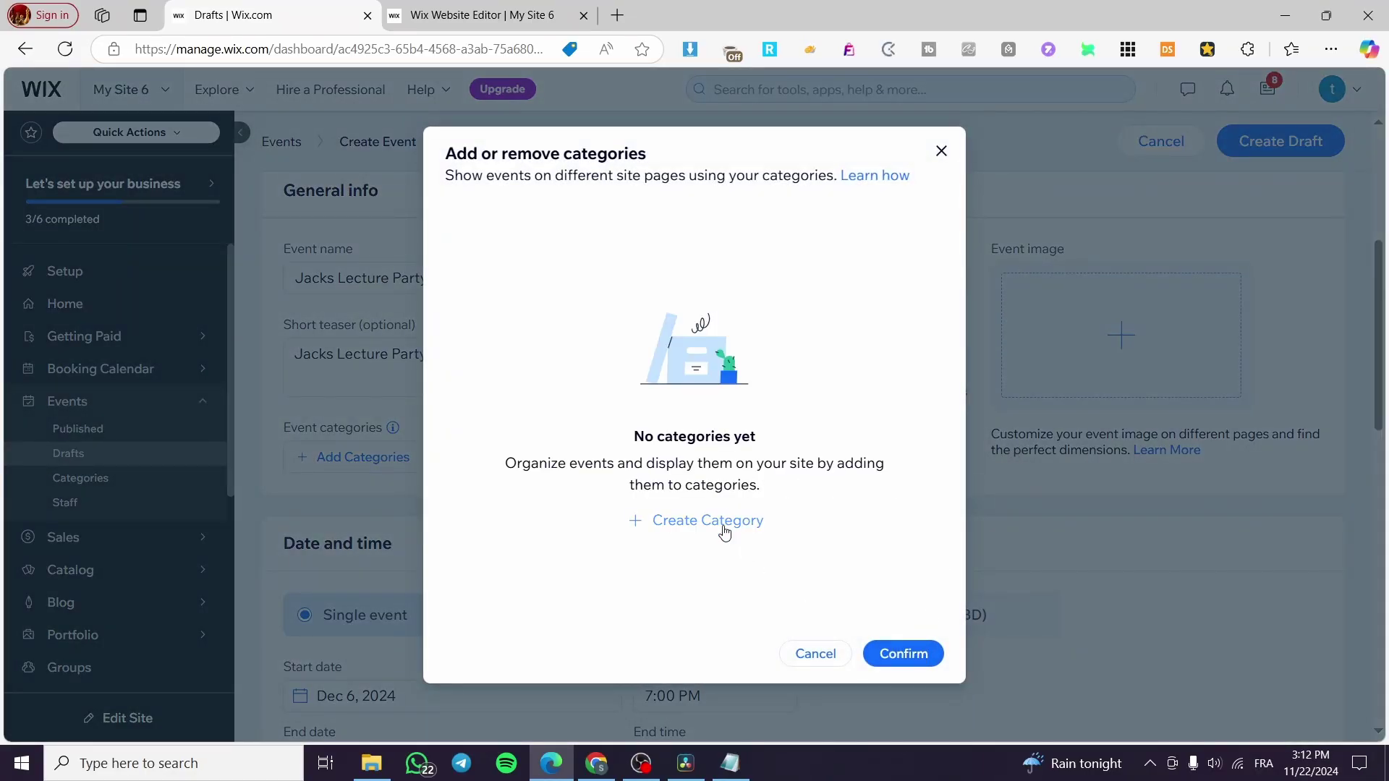
left_click(724, 521)
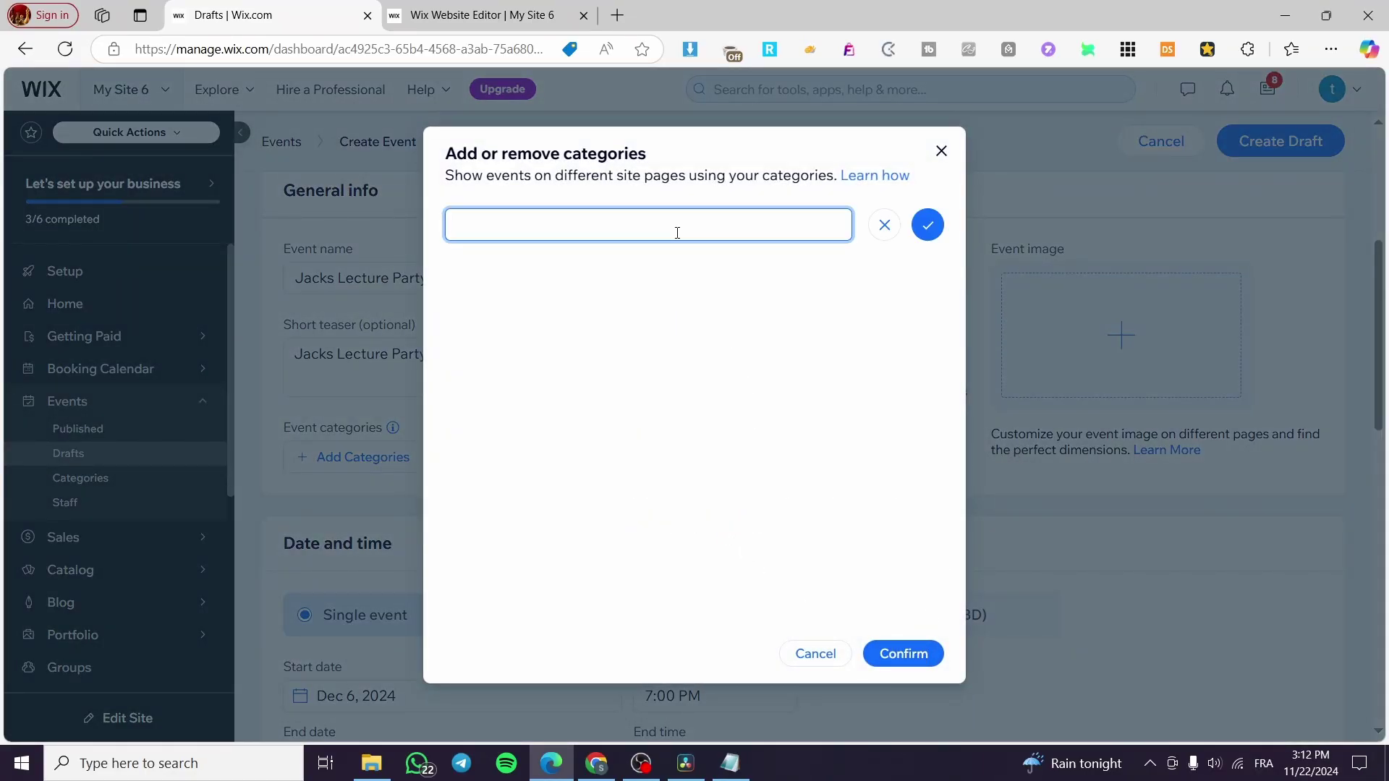
type("Lect")
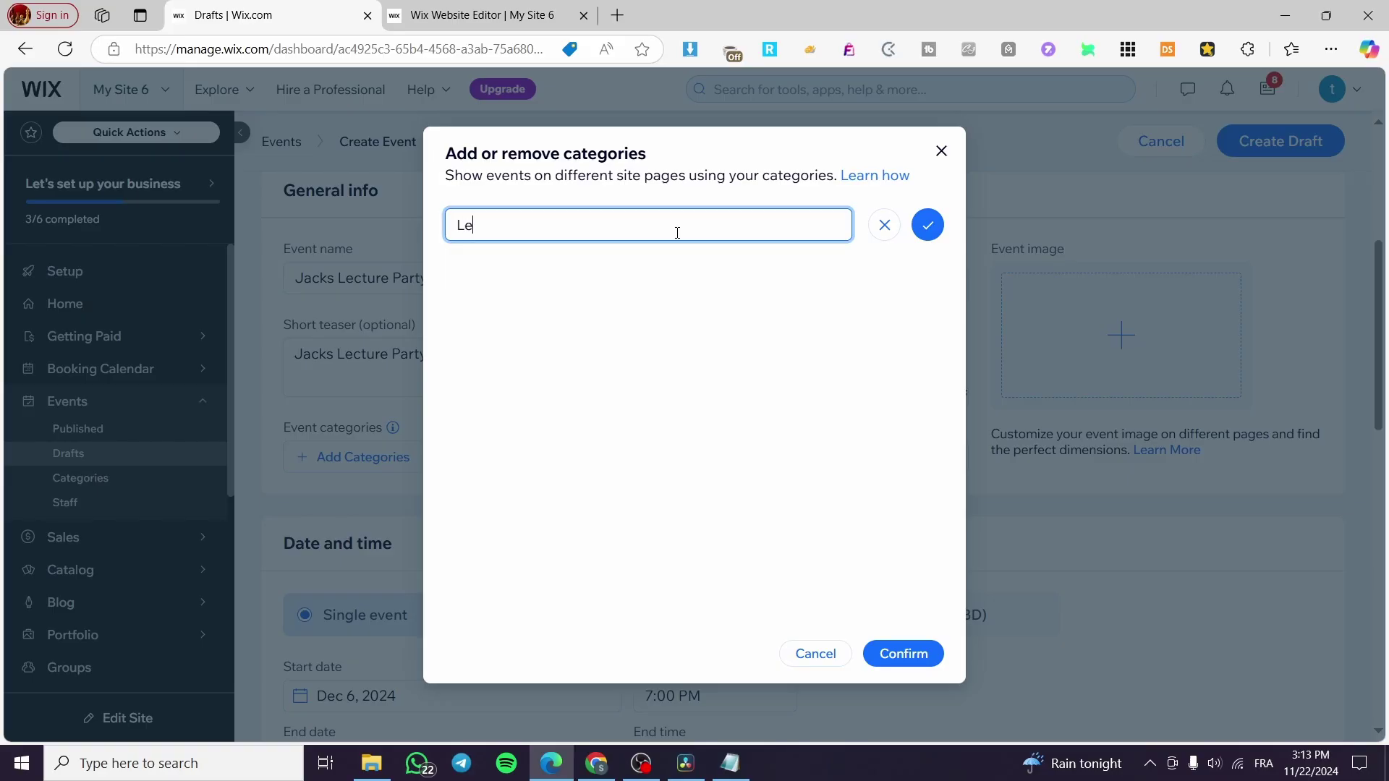
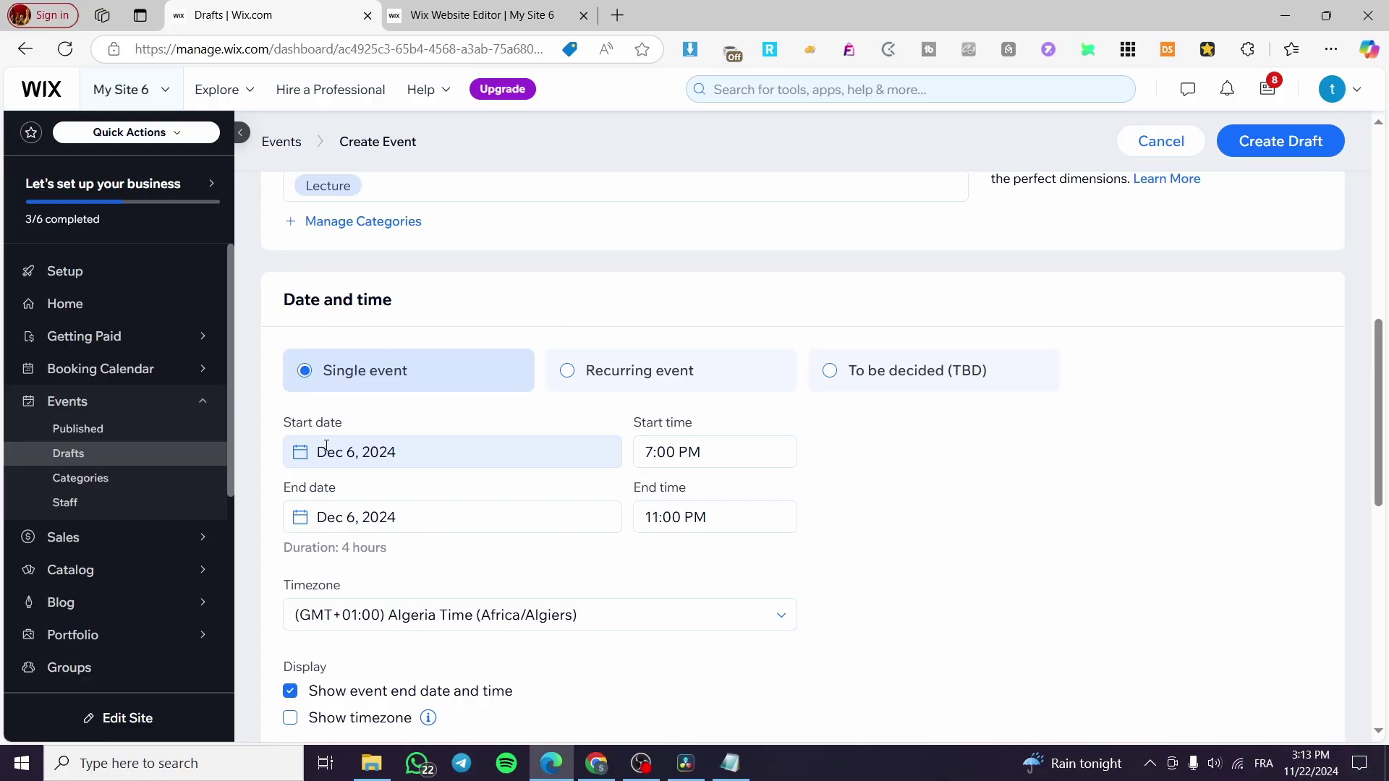
Step: Set the event to start on Nov 23, 2024 at 5:00 PM
left_click(321, 453)
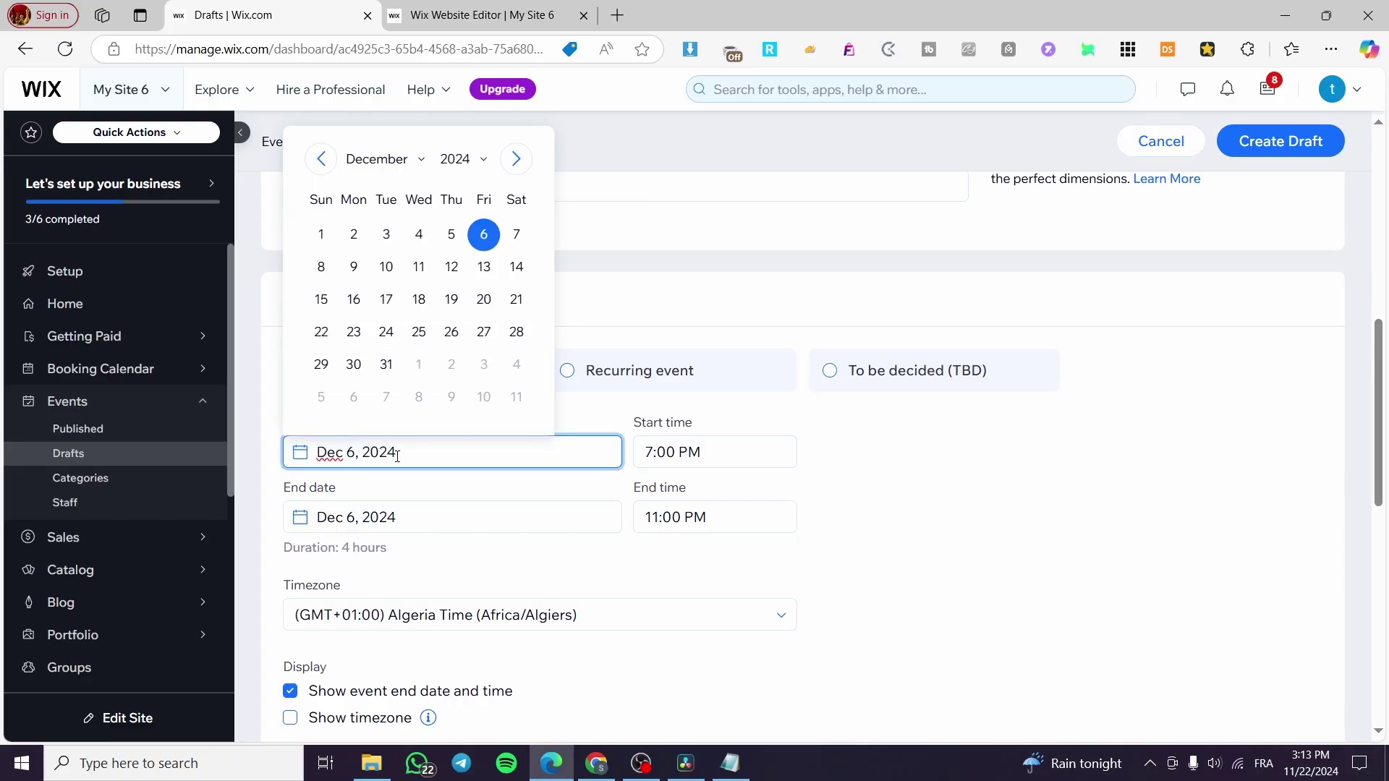
left_click(321, 158)
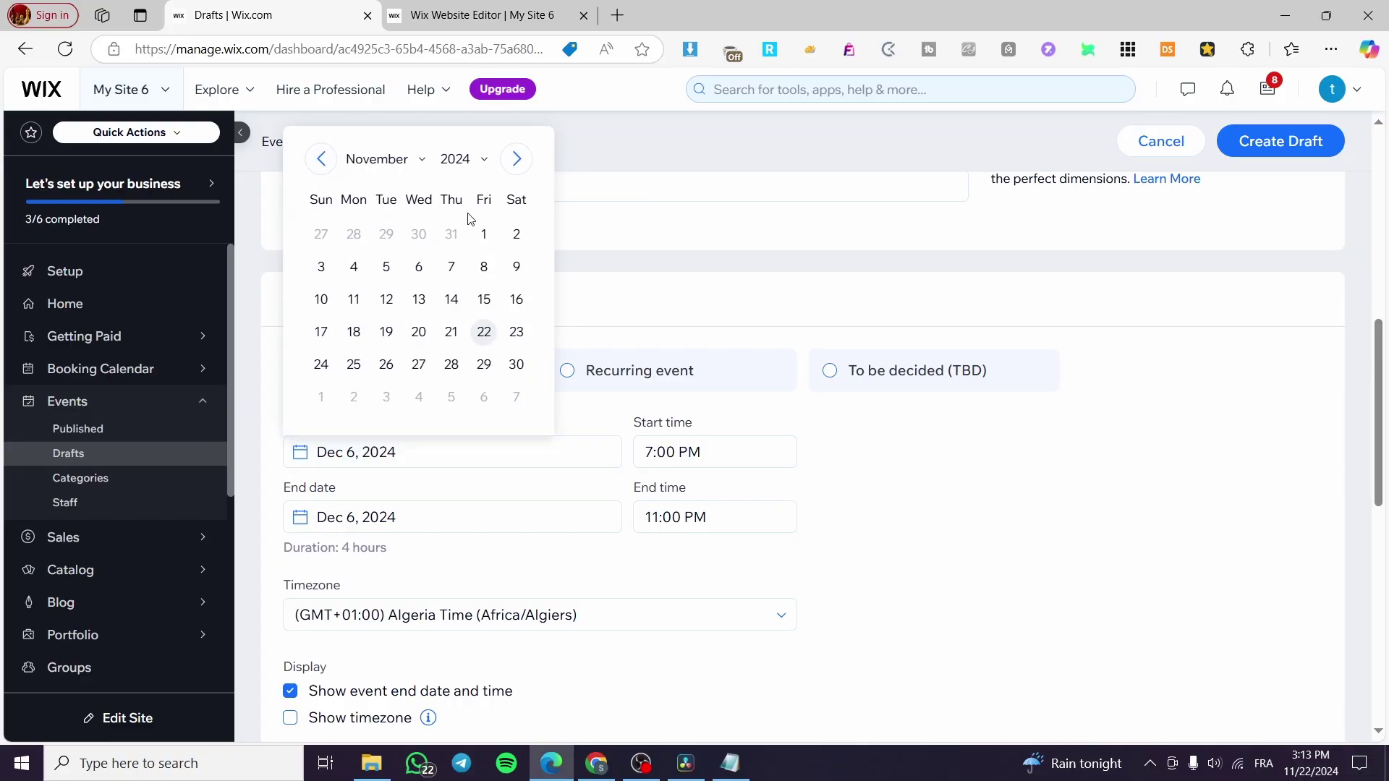
left_click(516, 334)
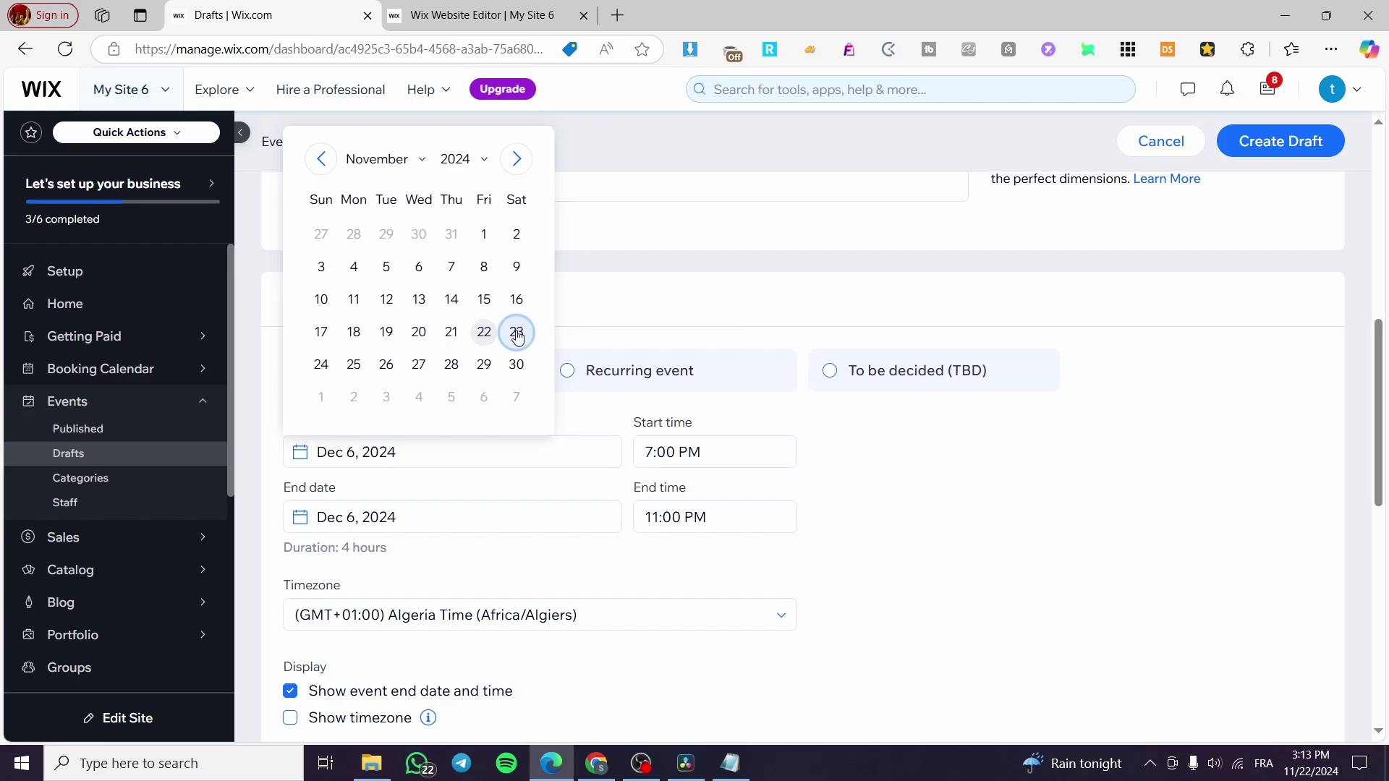
left_click(671, 447)
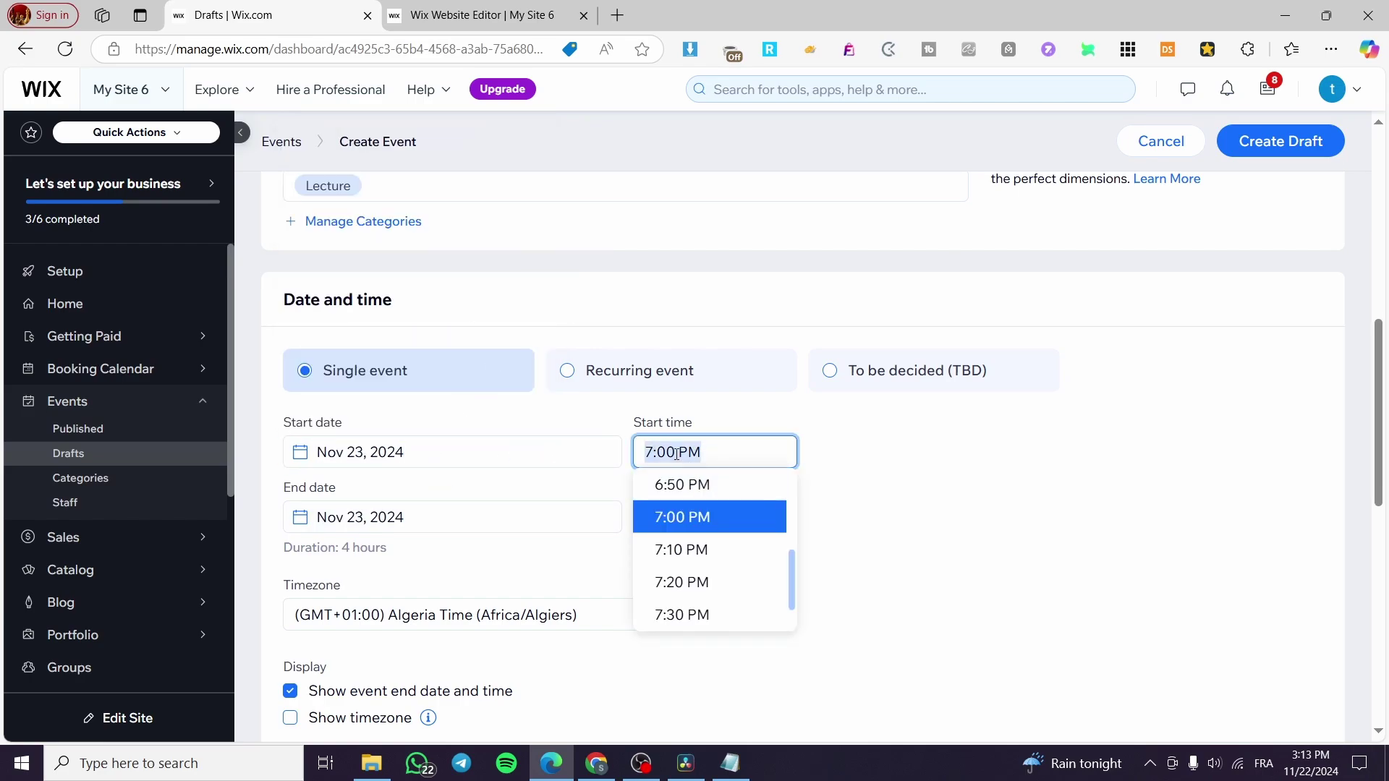
scroll(689, 521, "up", 5)
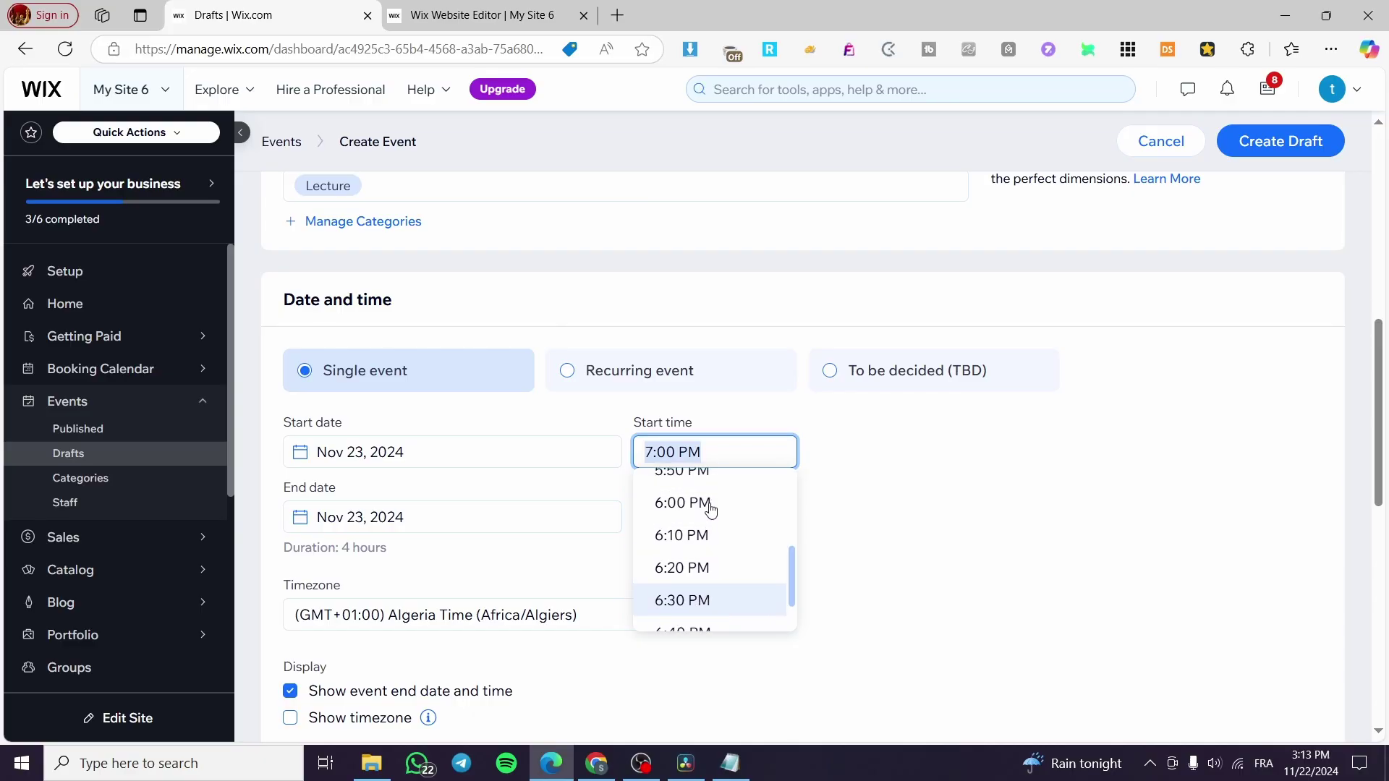
left_click(734, 490)
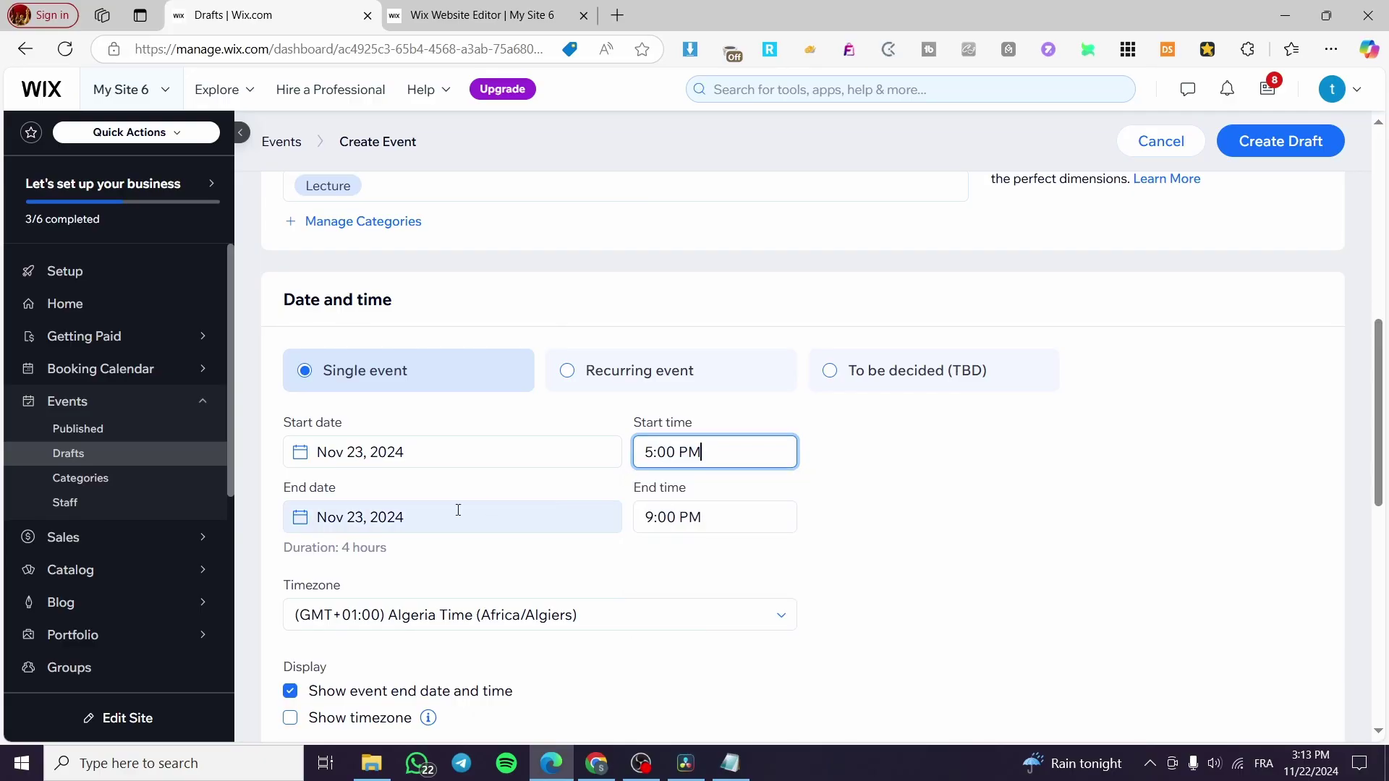
Step: Set the event to end on Nov 23, 2024 at 10:30 PM
left_click(344, 520)
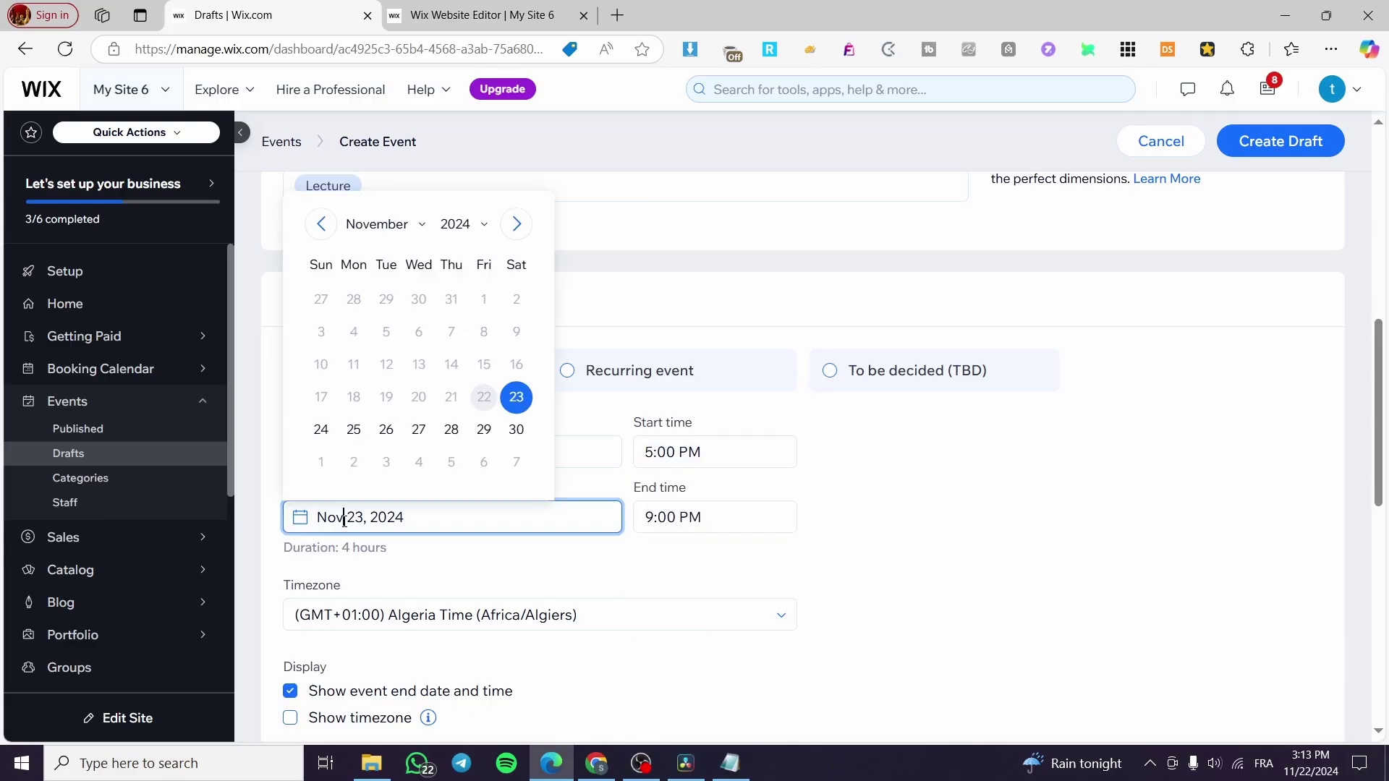
left_click(516, 397)
left_click(647, 520)
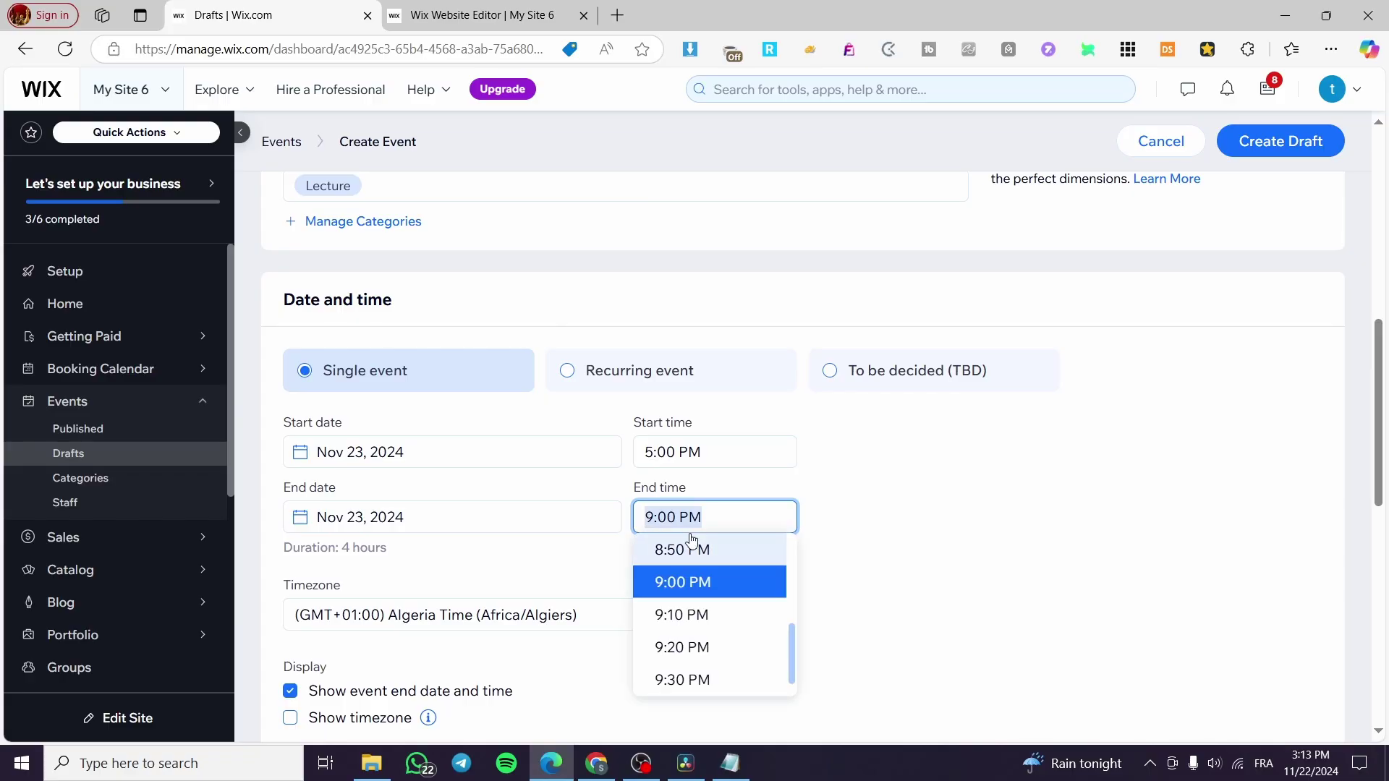
scroll(687, 608, "down", 2)
scroll(720, 631, "down", 2)
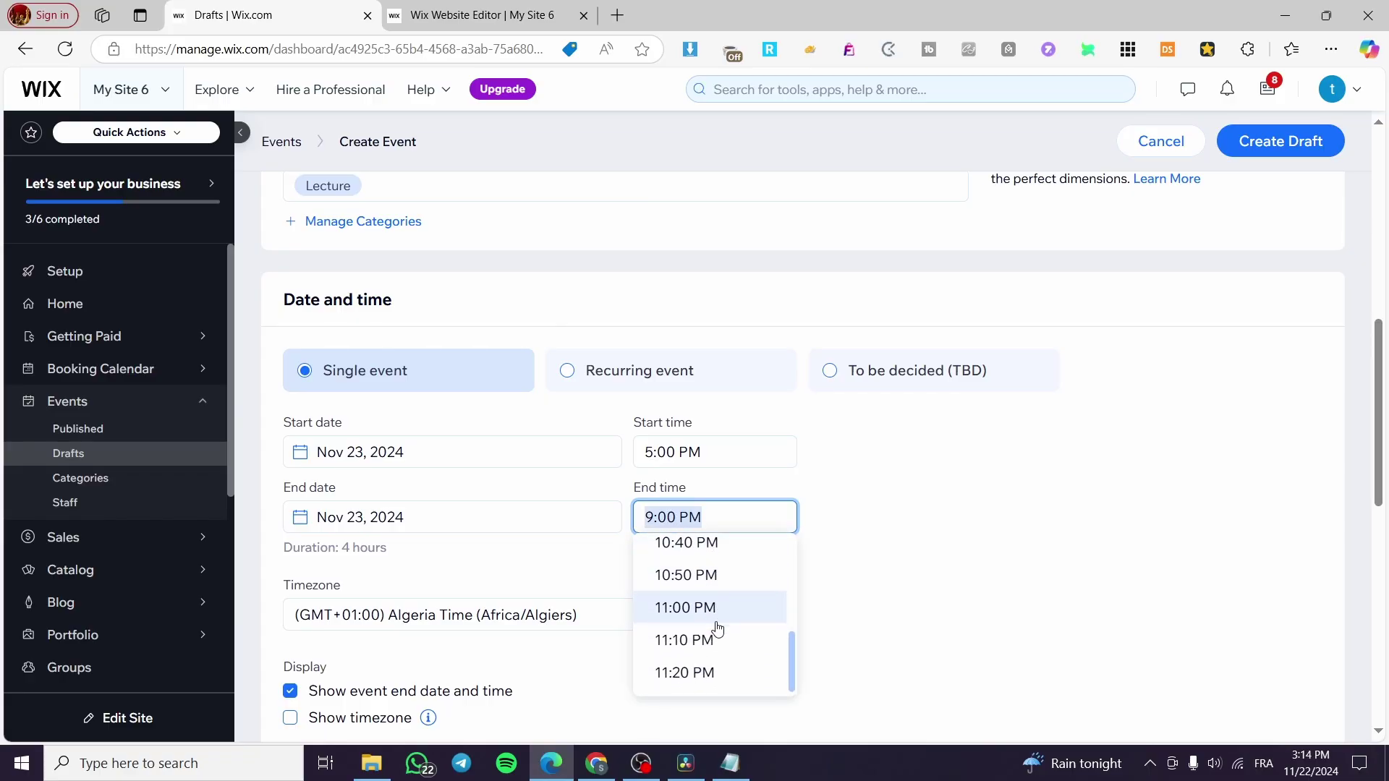
scroll(716, 622, "down", 1)
scroll(760, 623, "up", 3)
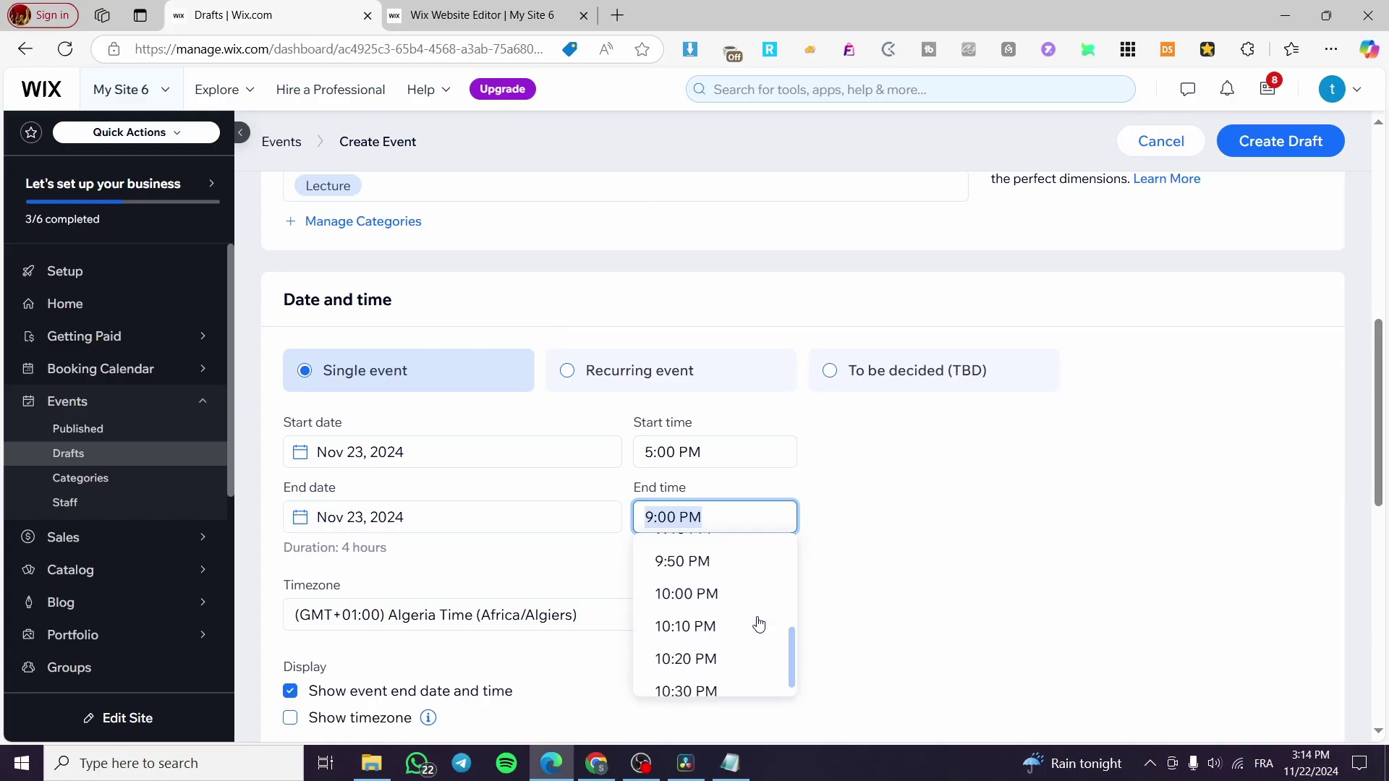
scroll(760, 644, "down", 1)
left_click(753, 599)
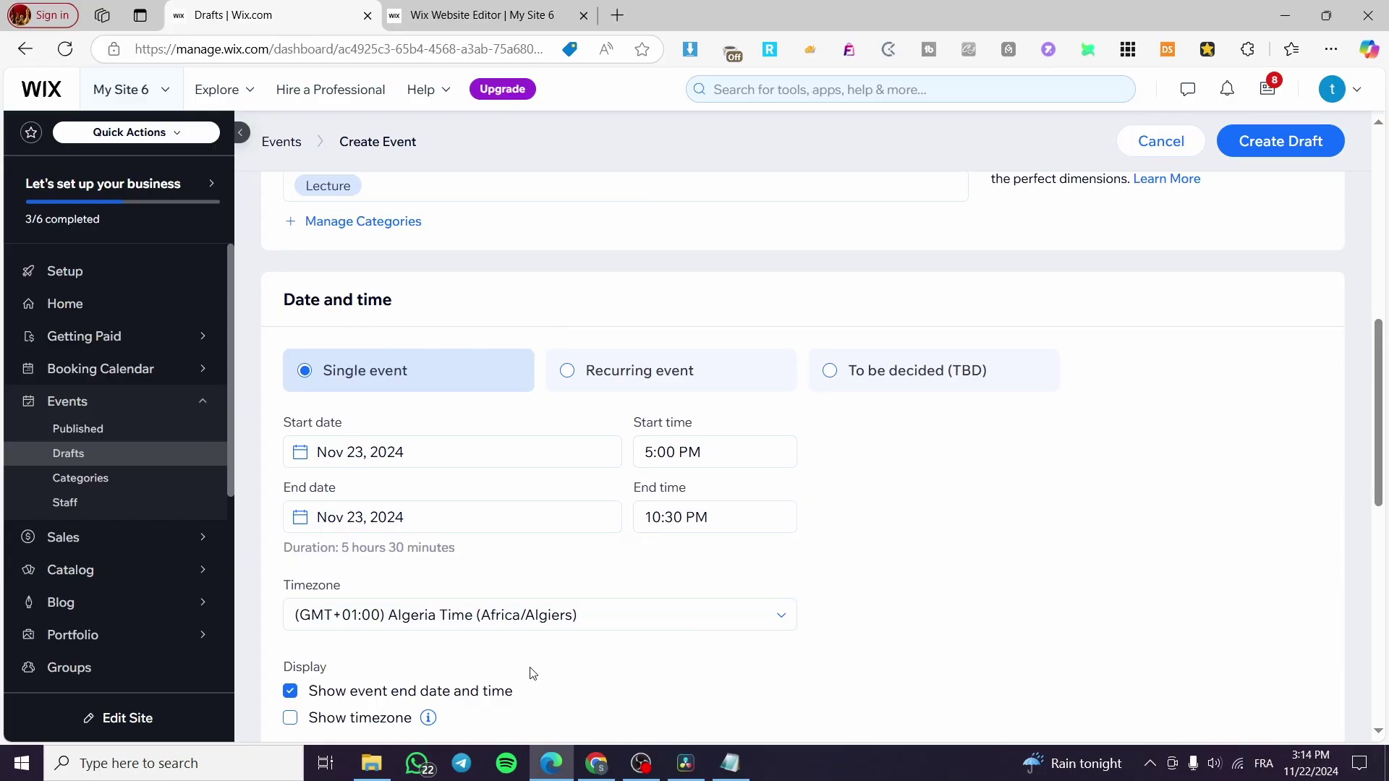
Step: Enable showing the timezone in the event's date and time display options
scroll(507, 658, "down", 3)
scroll(891, 428, "down", 2)
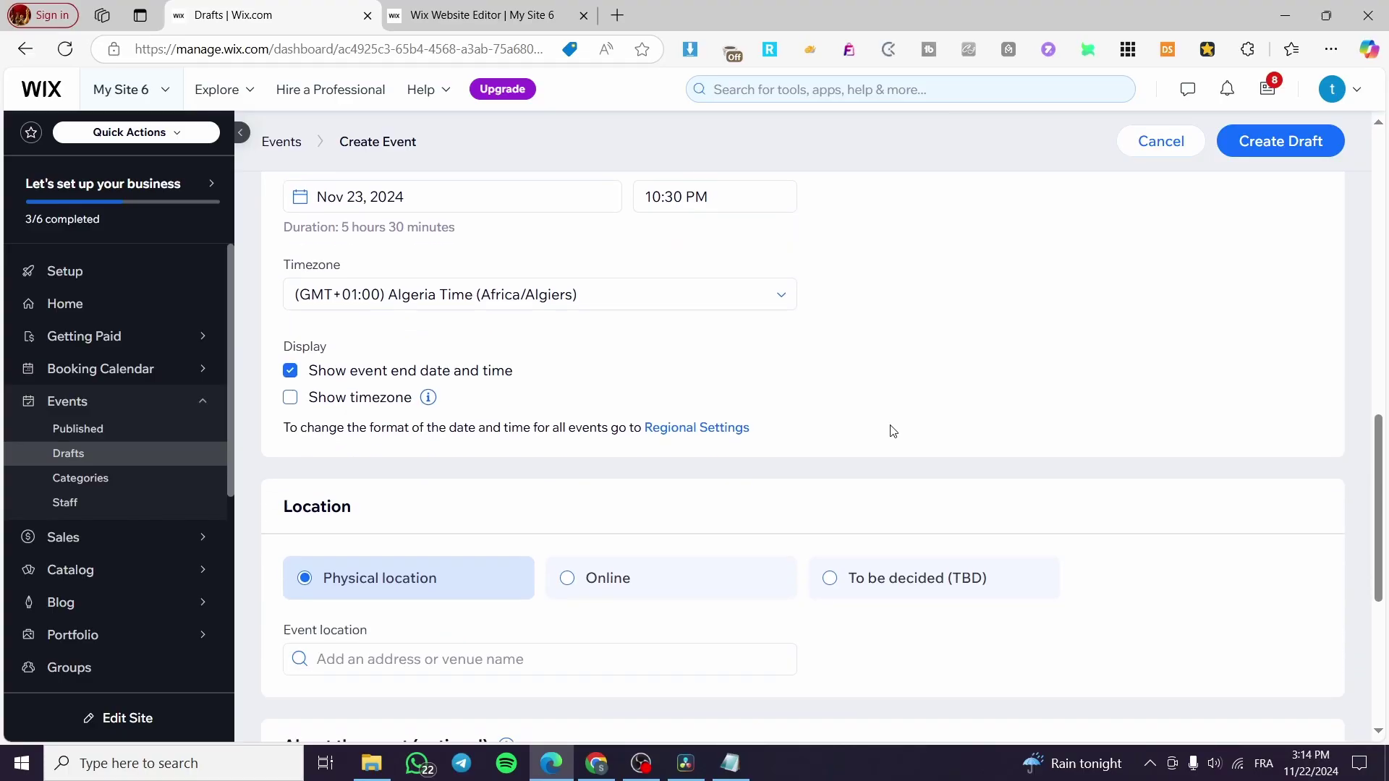
scroll(320, 332, "down", 1)
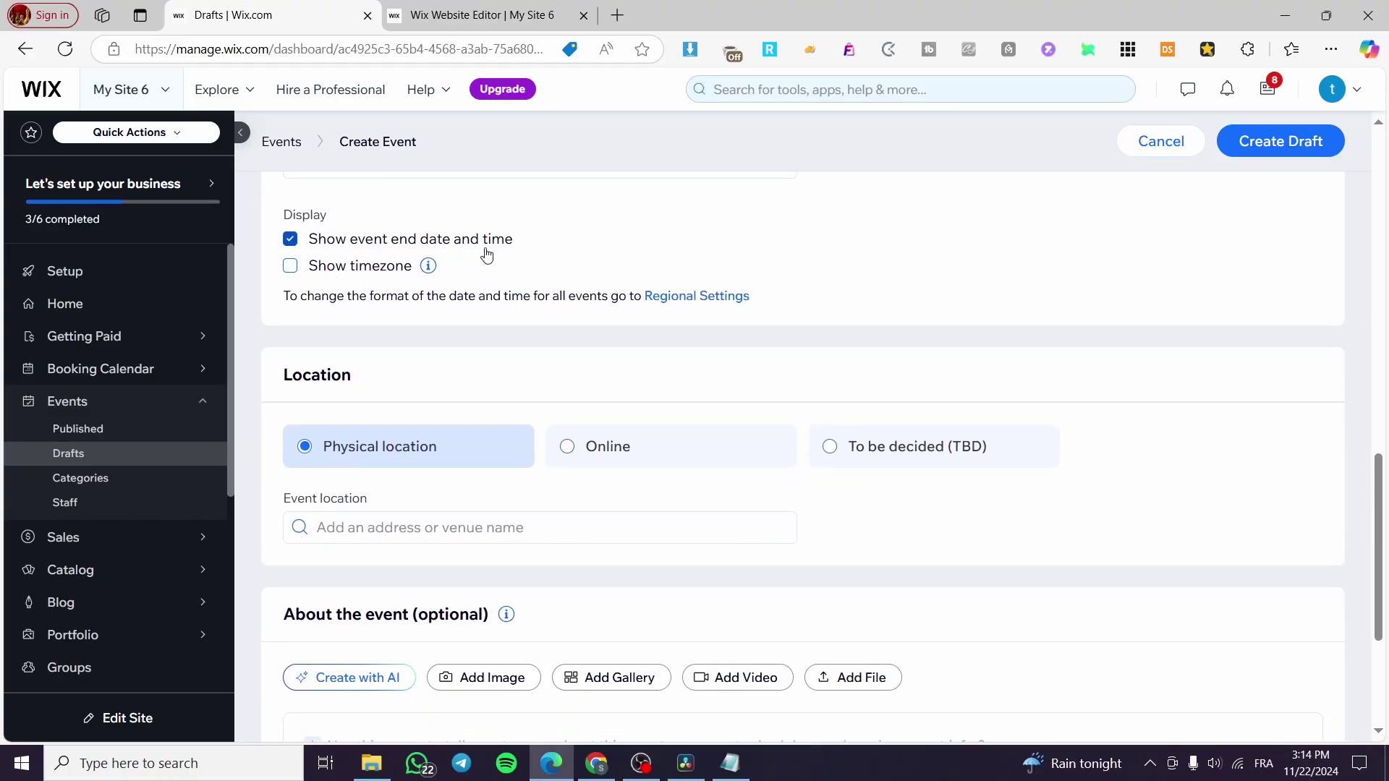
left_click(328, 275)
Step: Use a physical location for the event and set it to New York, NY, USA
left_click(610, 460)
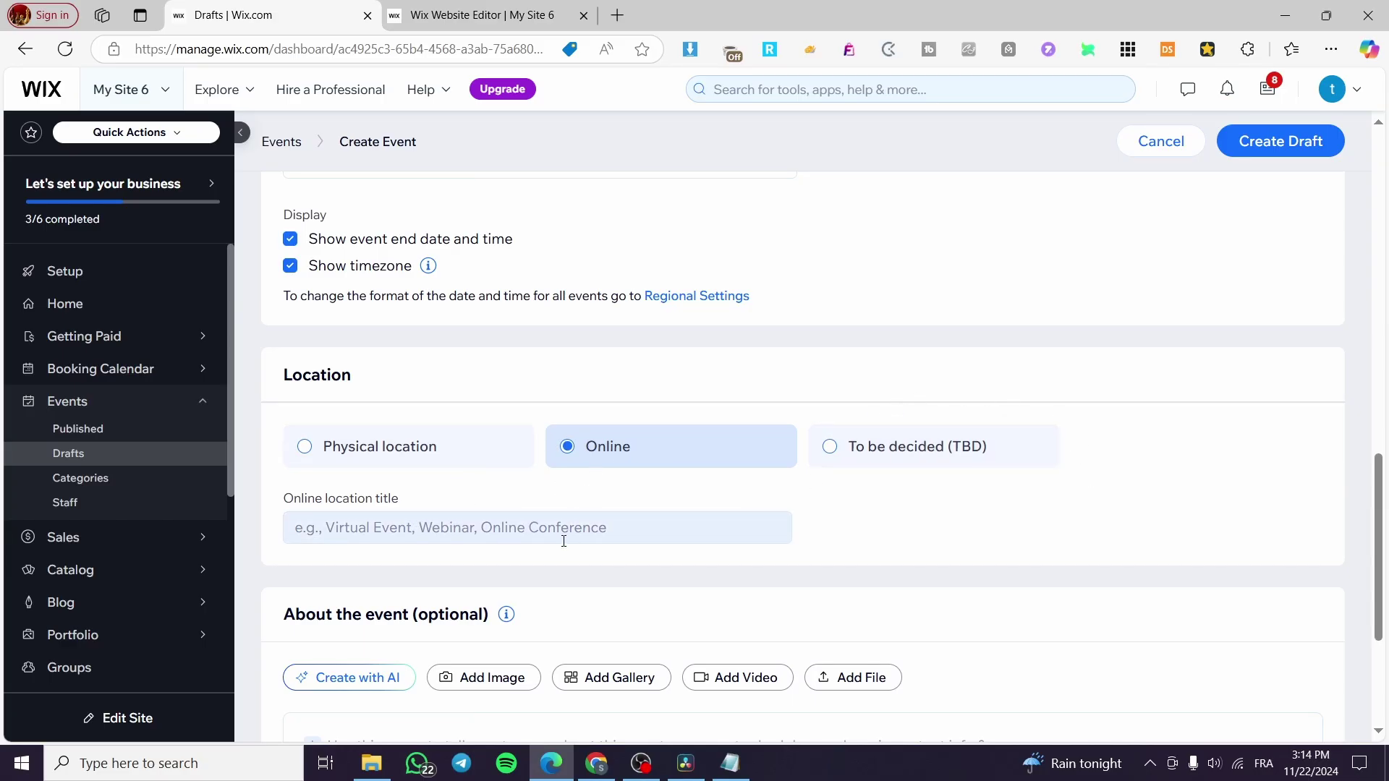
left_click(454, 460)
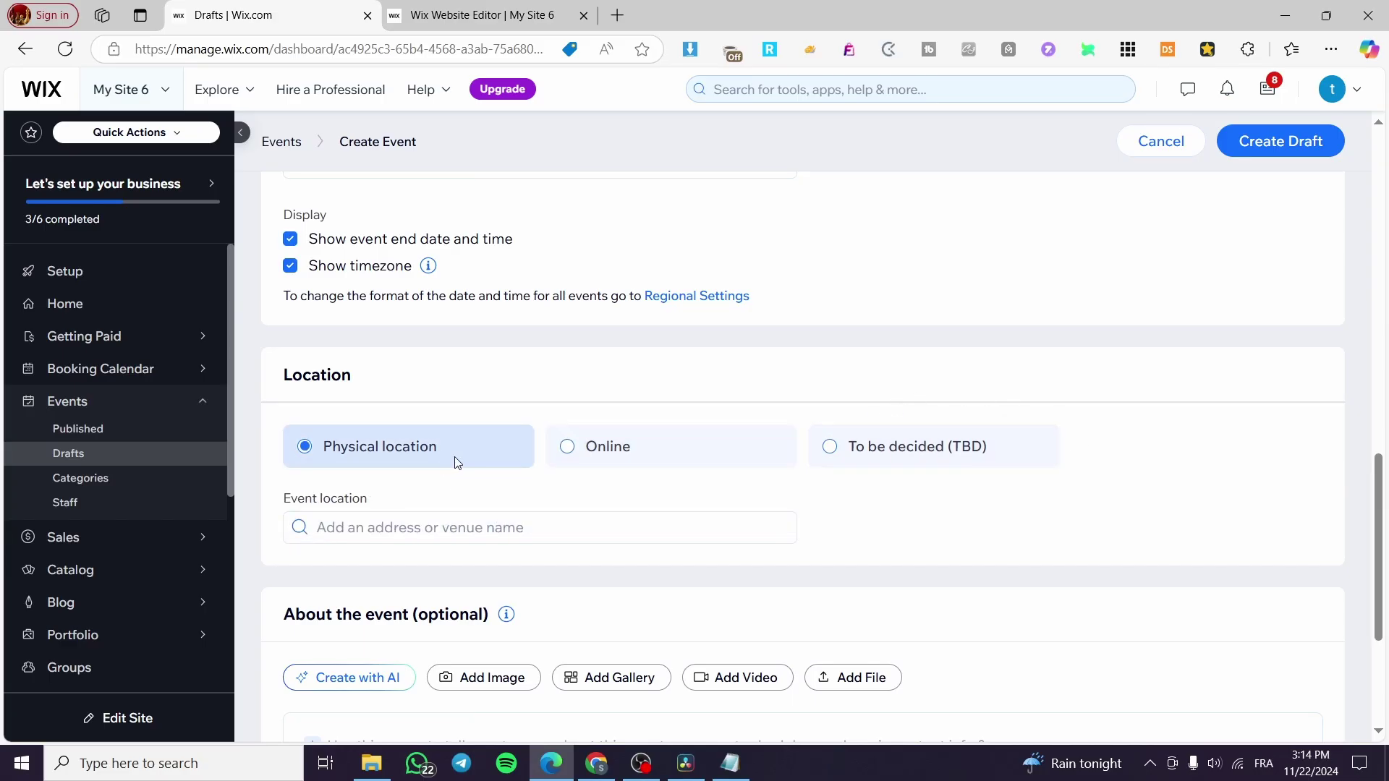
left_click(526, 524)
type("newx")
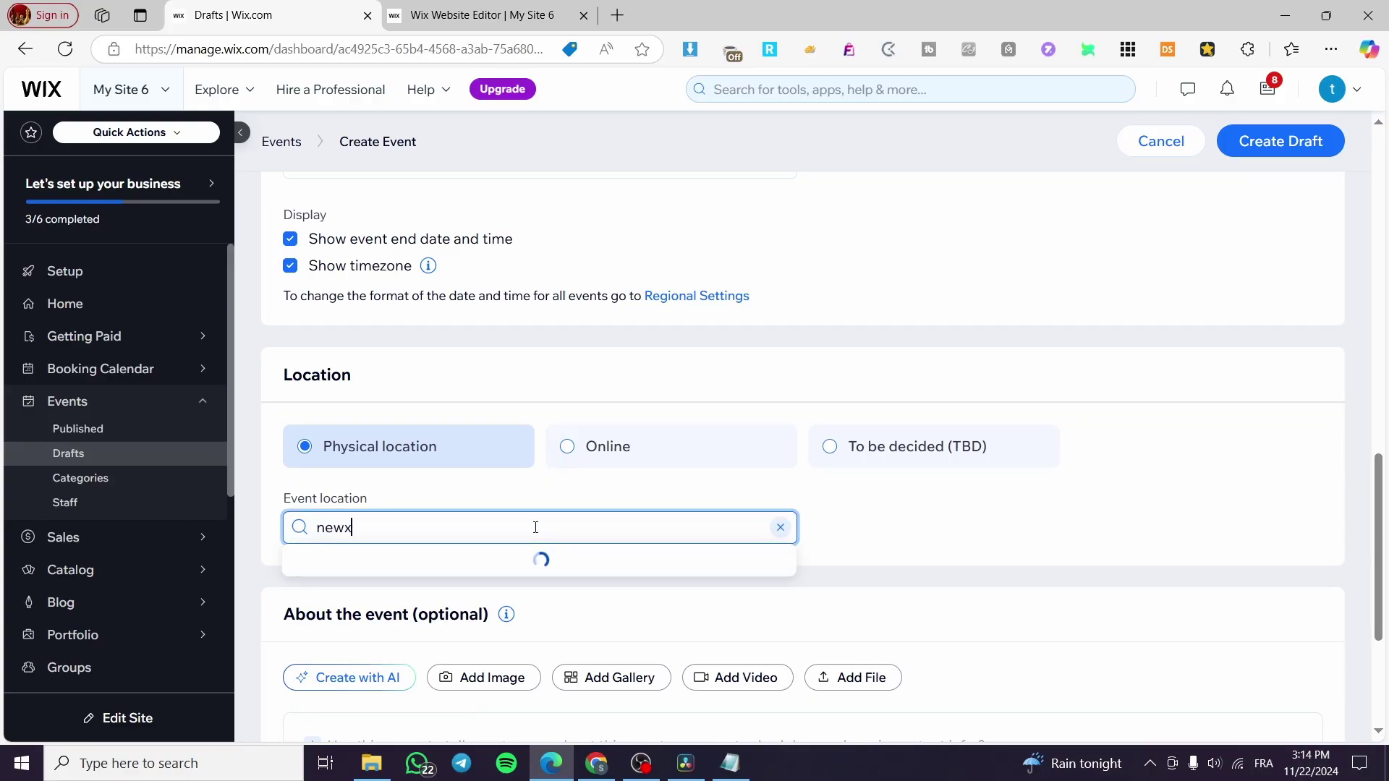
key("BackSpace")
type("yop")
type("rk")
key("Left")
key("Left")
key("BackSpace")
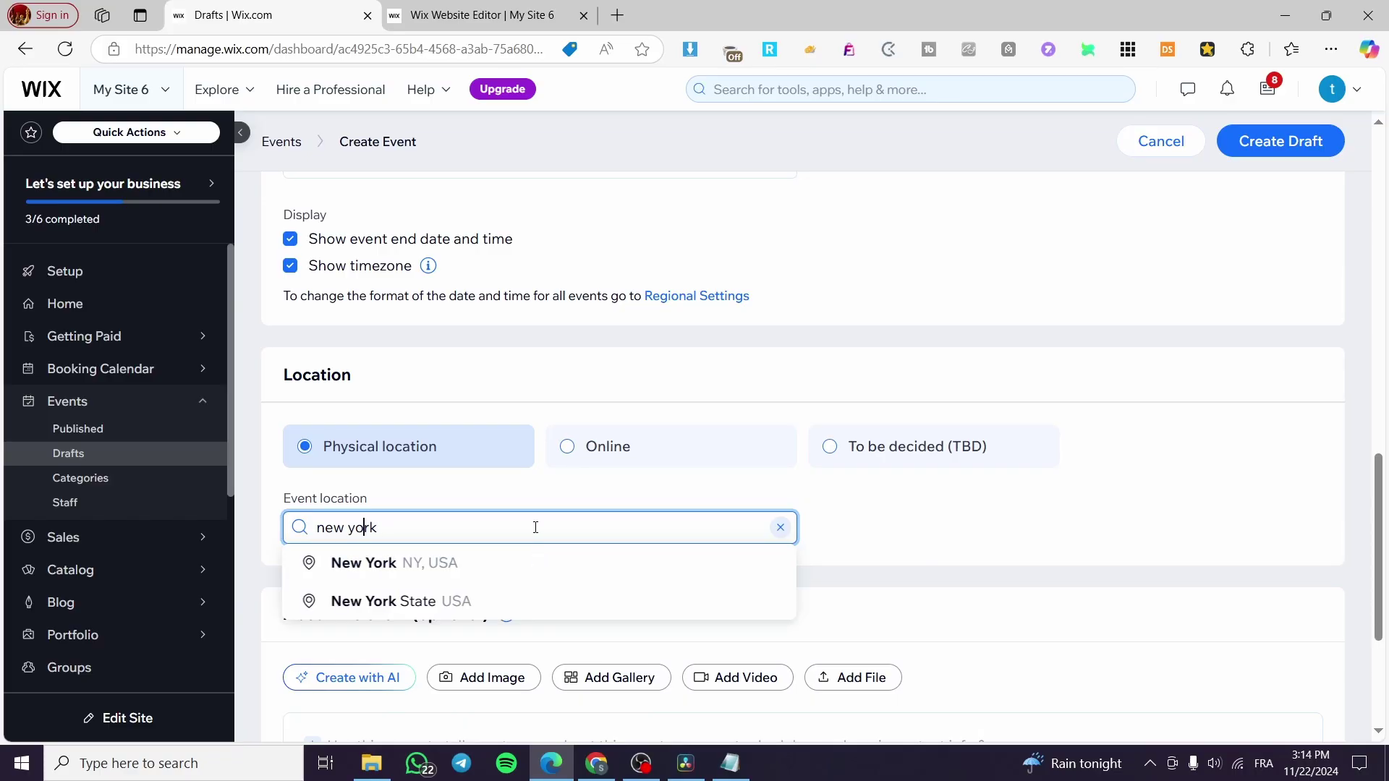
left_click(479, 564)
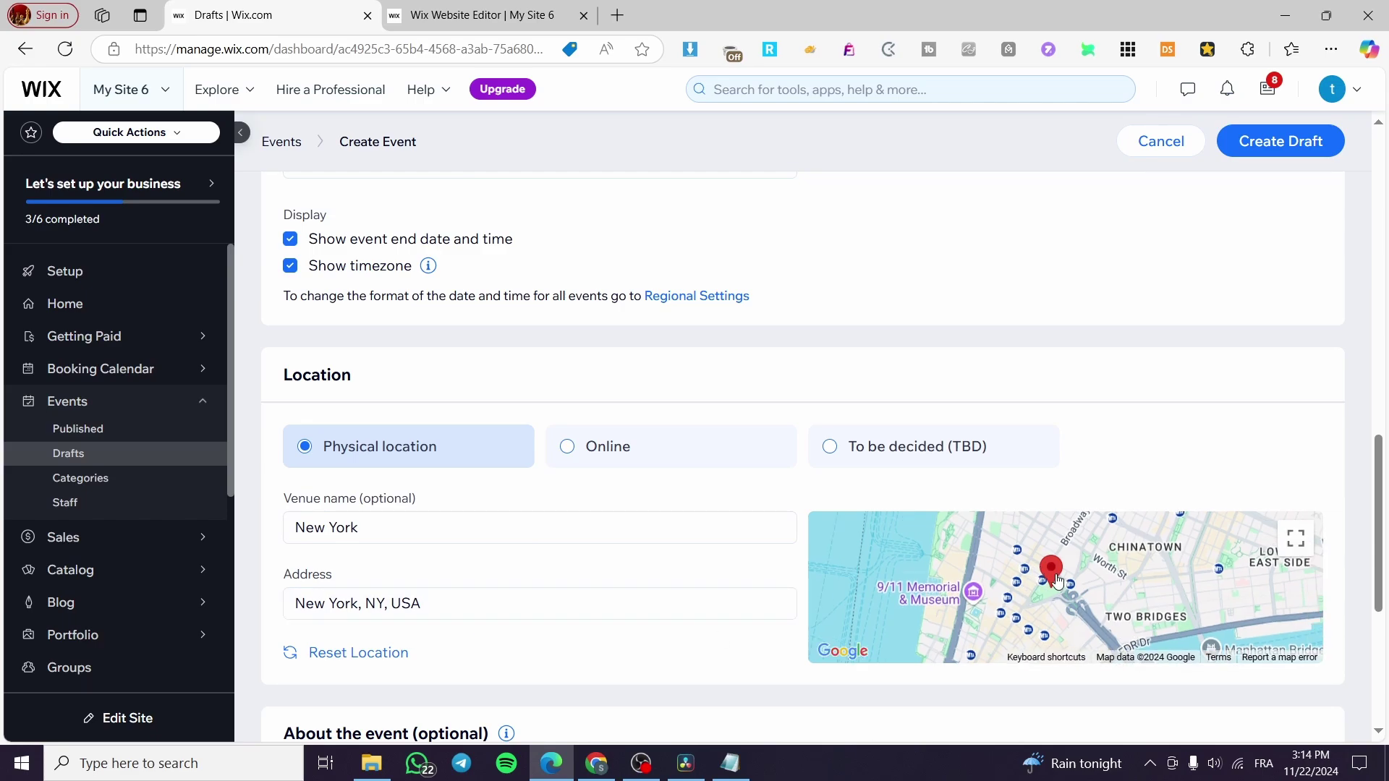
Step: Leave the optional event description empty and create the event draft
scroll(567, 598, "down", 5)
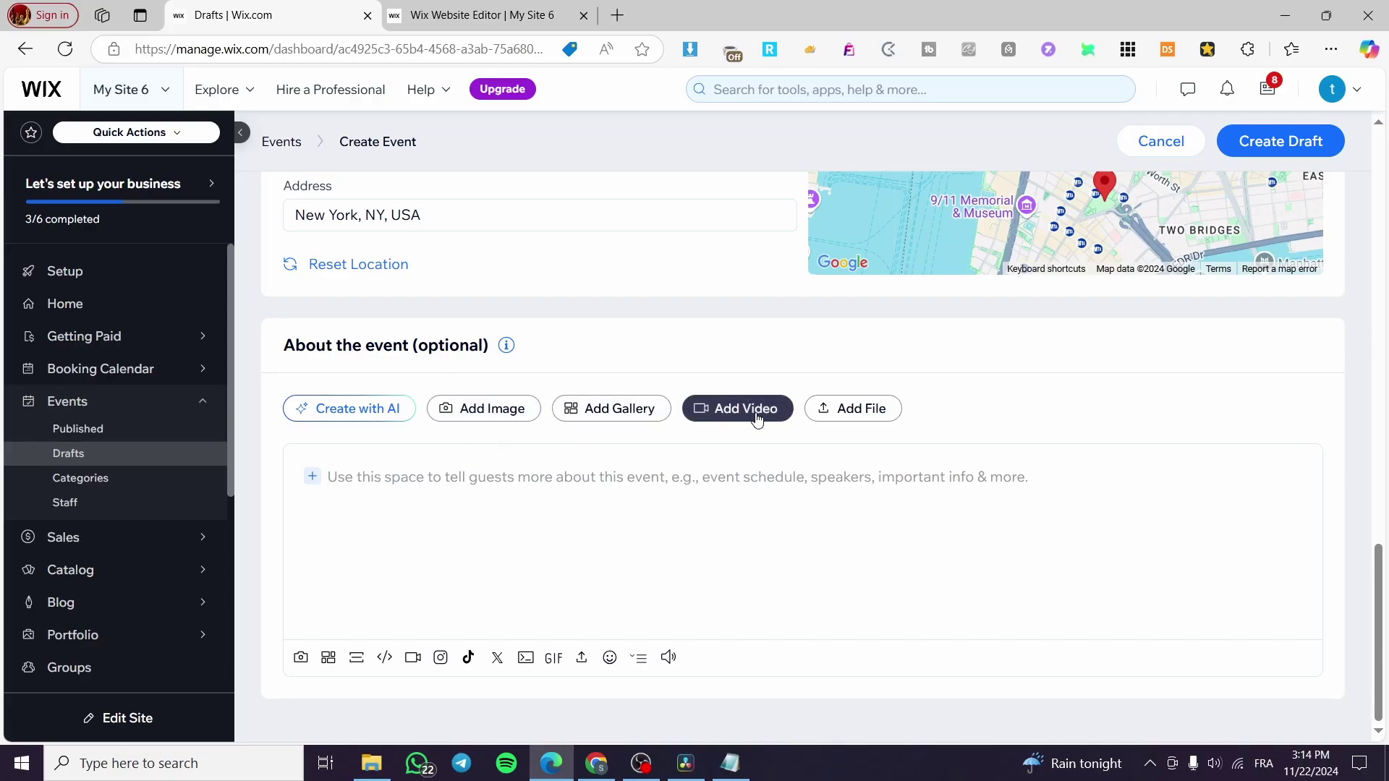
left_click(401, 568)
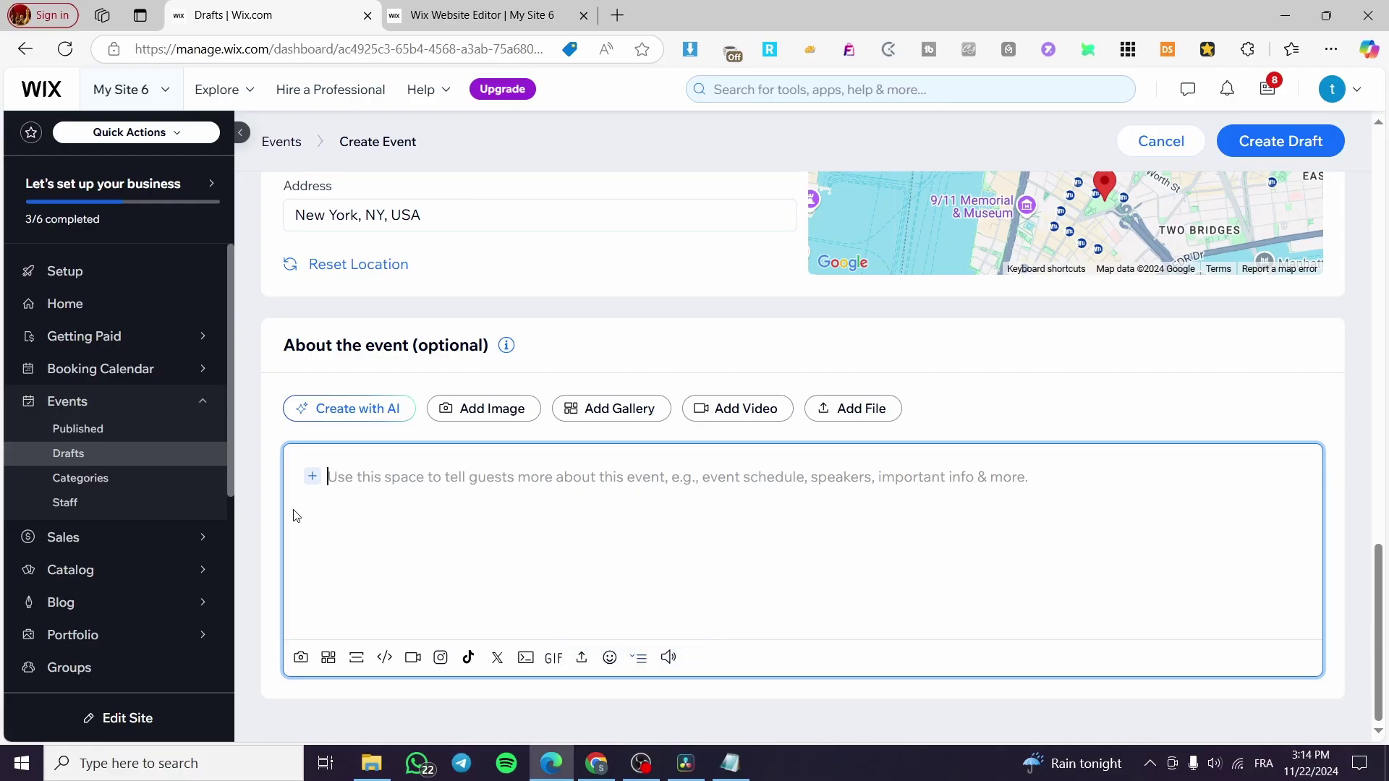
scroll(465, 515, "up", 20)
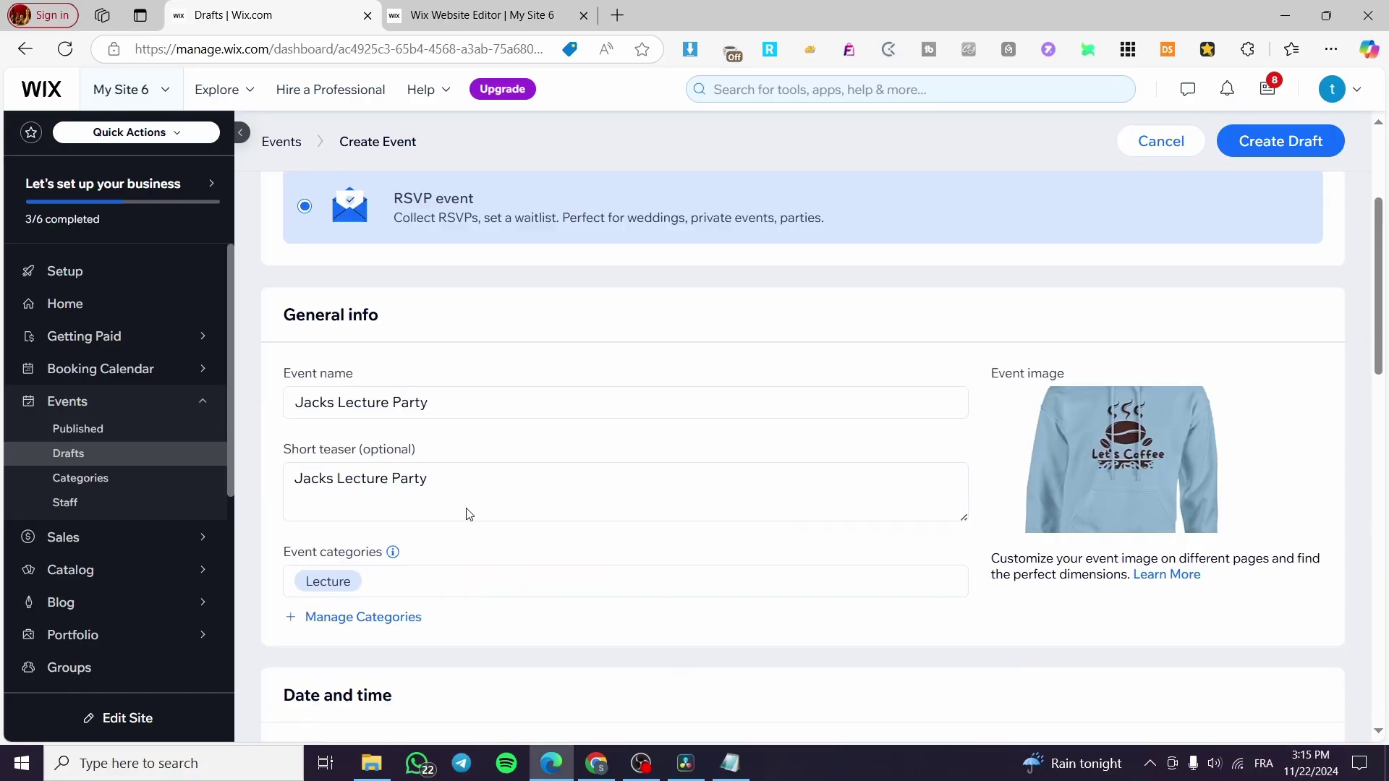
left_click(1333, 187)
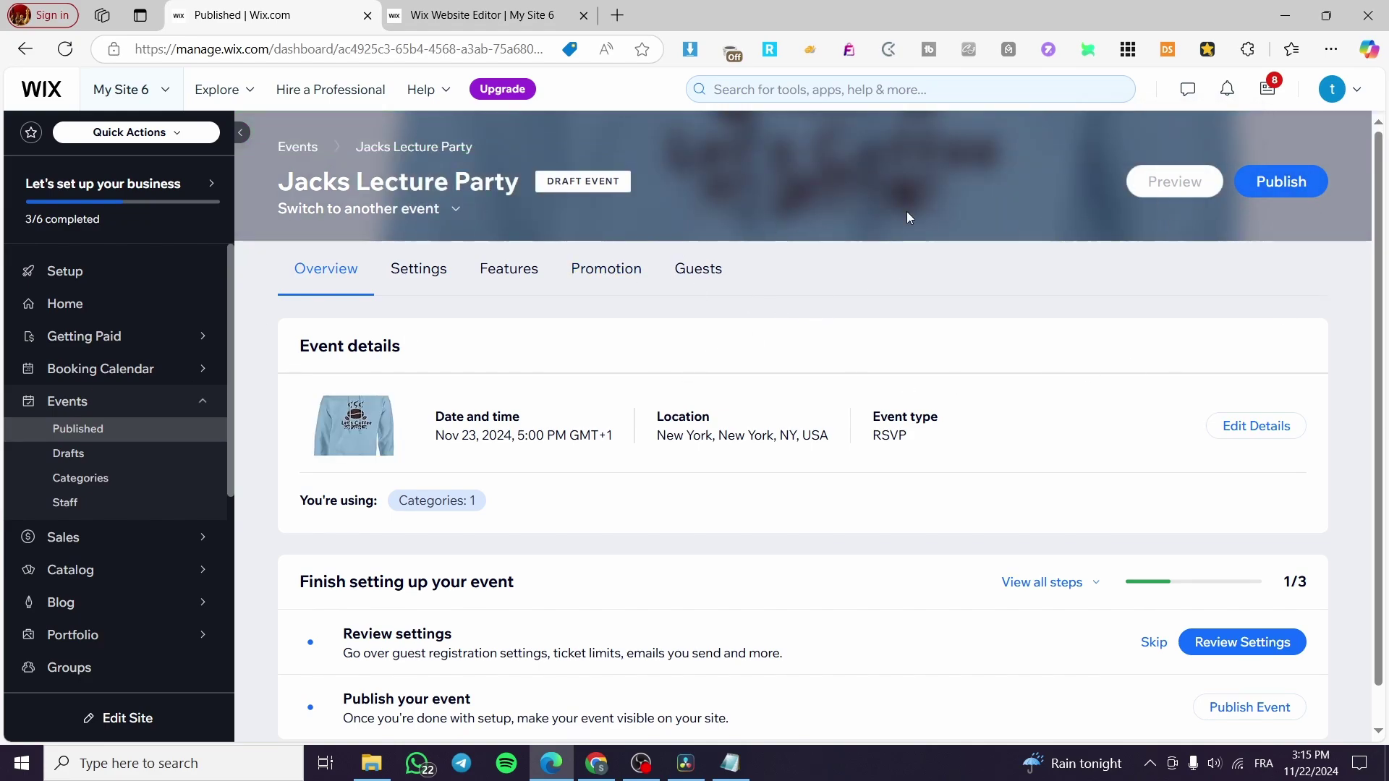
Step: Review the draft event's overview and its registration, policy and email settings, and open the features that can be added
scroll(434, 272, "down", 1)
scroll(427, 306, "up", 1)
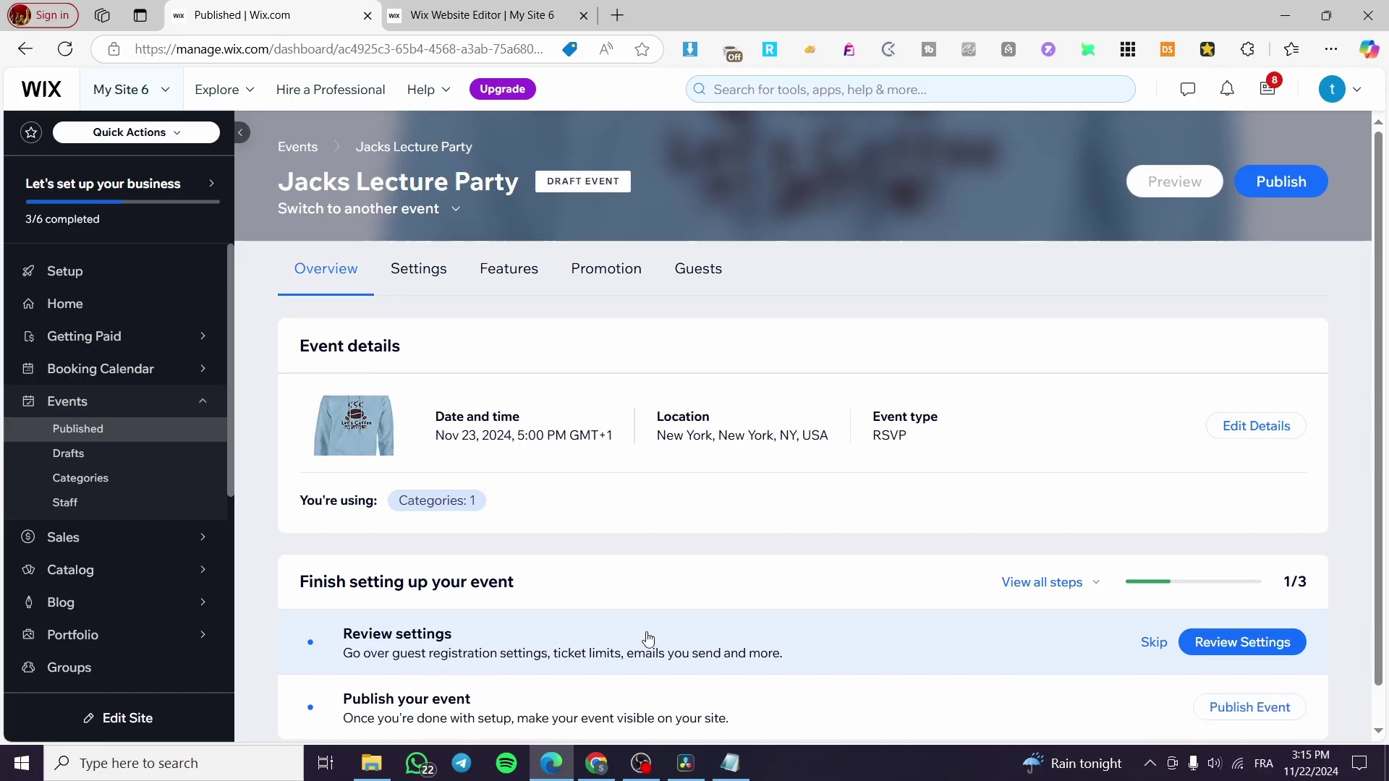
scroll(642, 641, "down", 1)
left_click(411, 235)
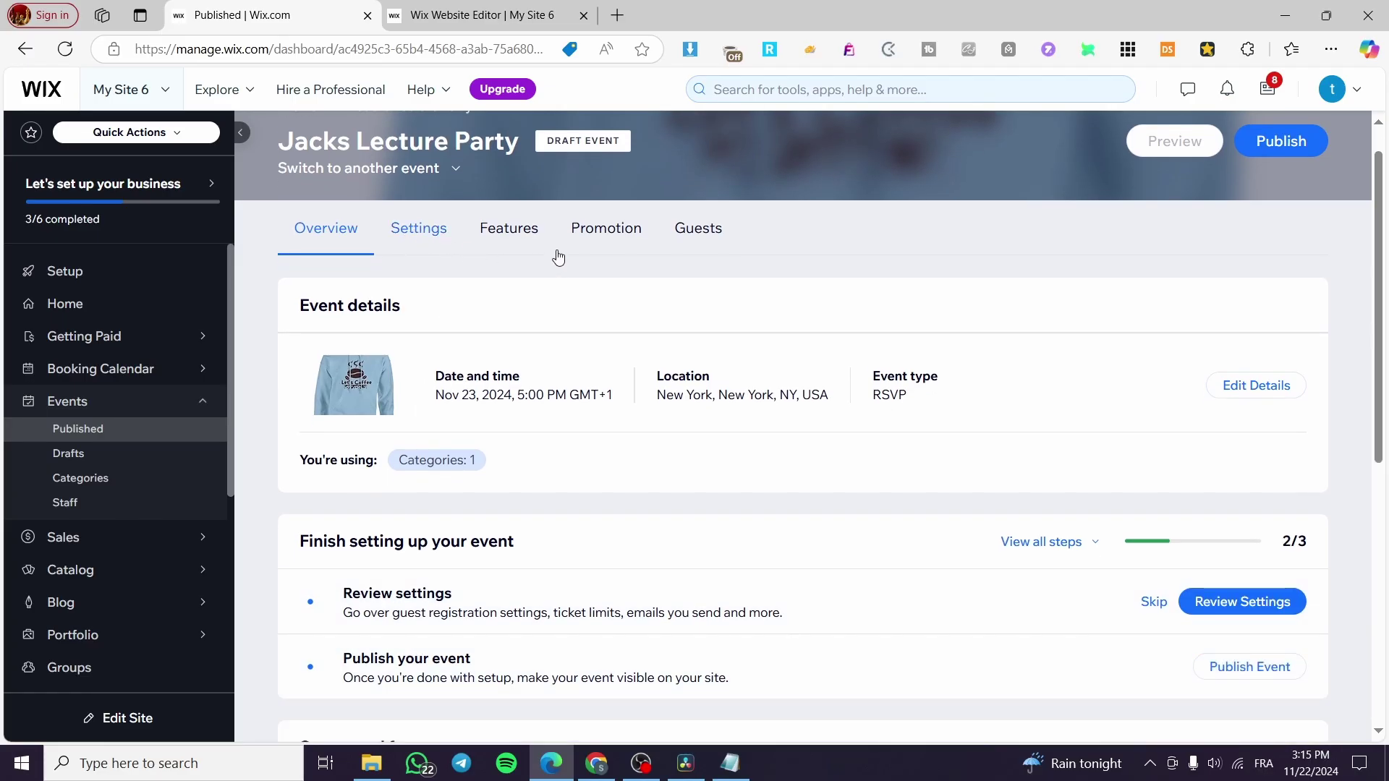
scroll(589, 413, "down", 5)
scroll(592, 423, "down", 2)
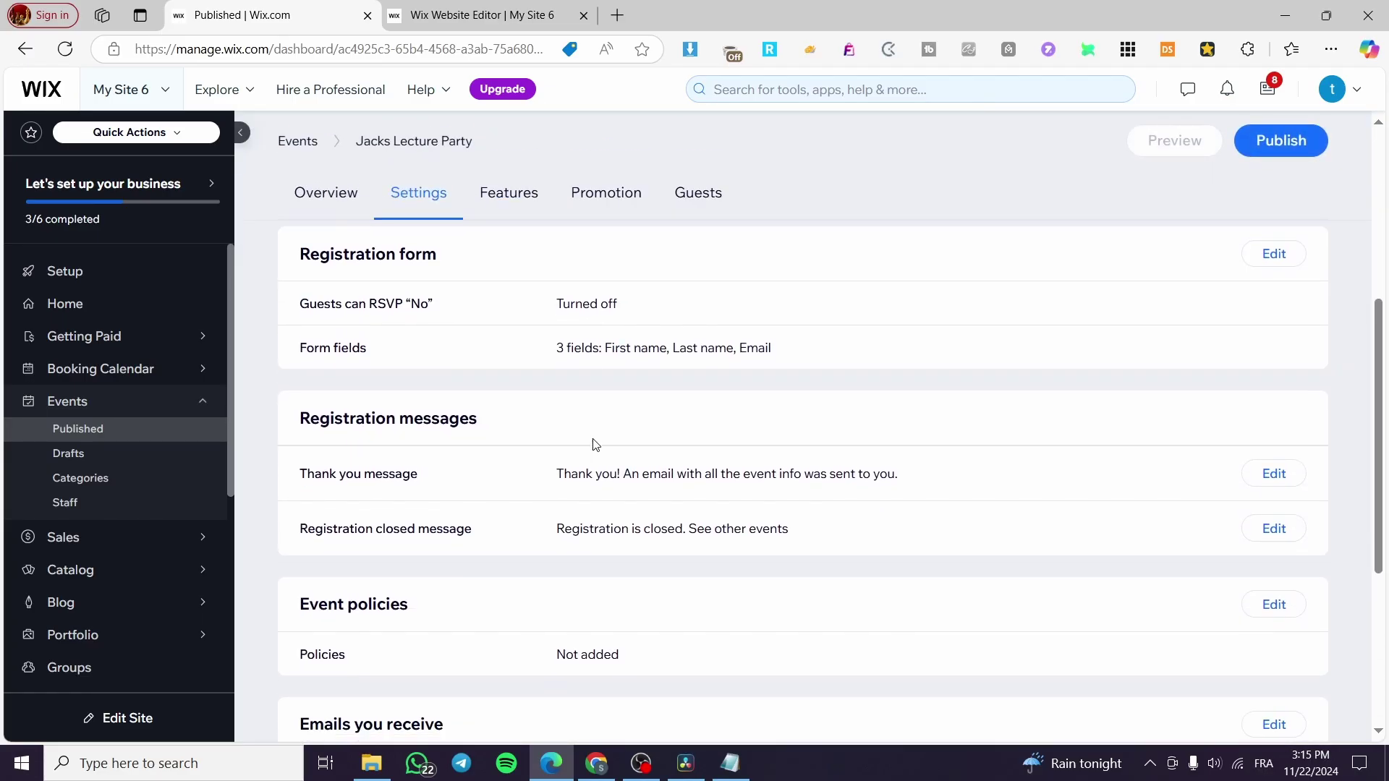
scroll(512, 453, "up", 3)
scroll(378, 443, "down", 6)
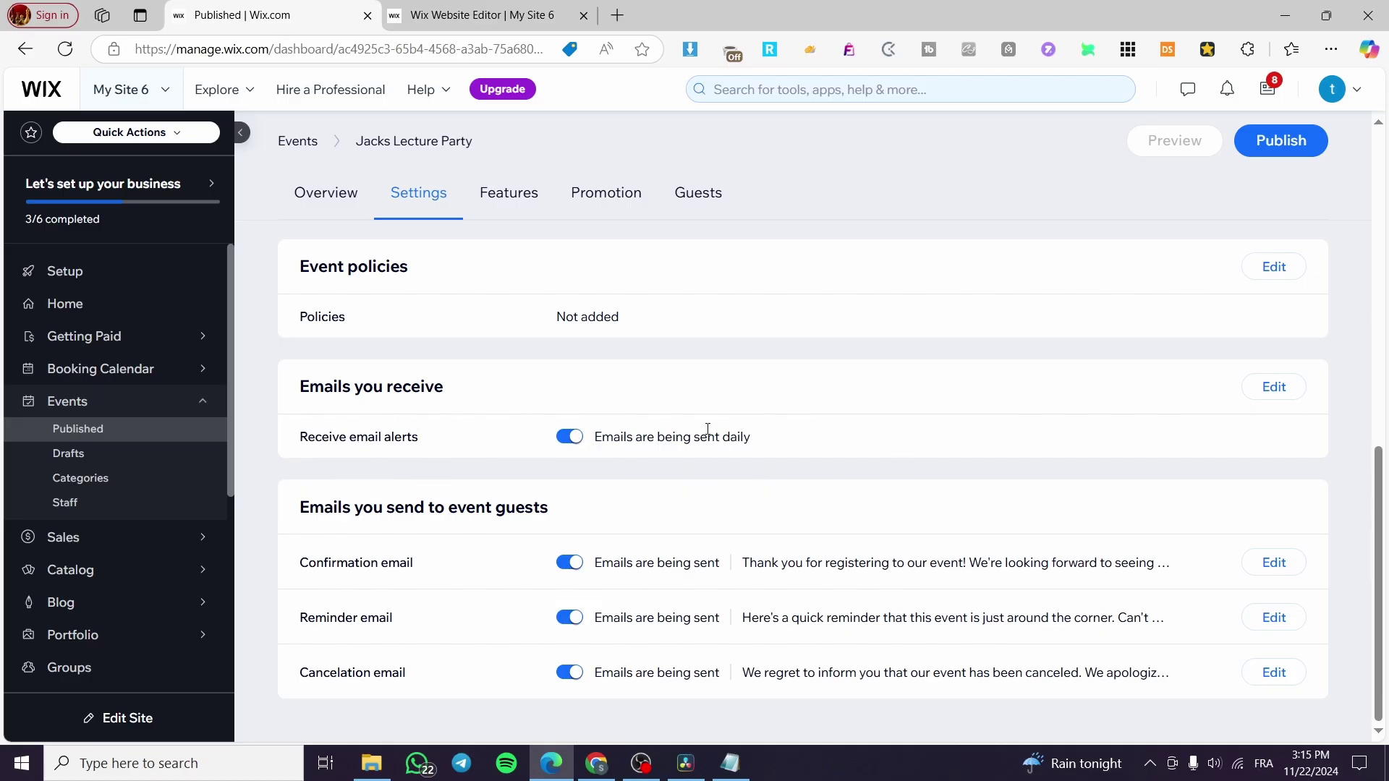
scroll(607, 438, "up", 10)
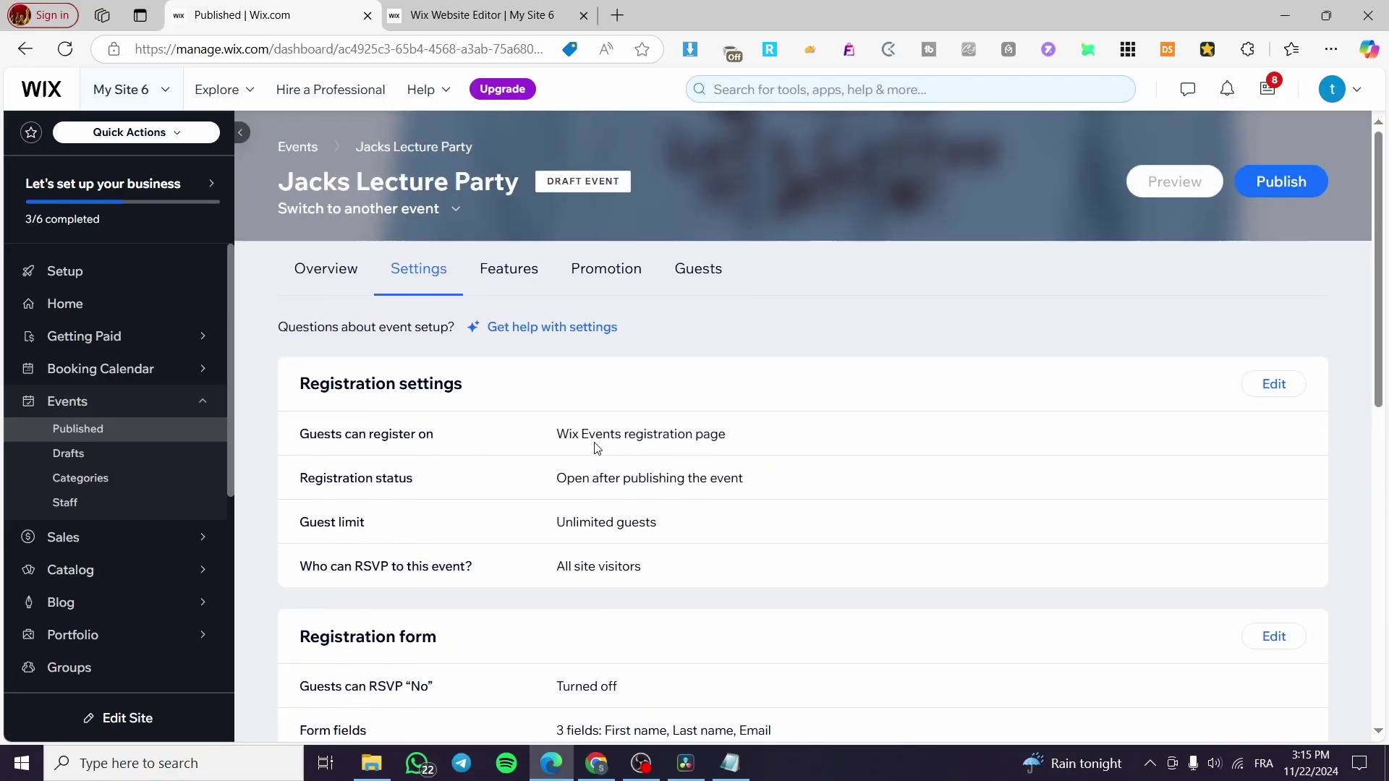
left_click(508, 271)
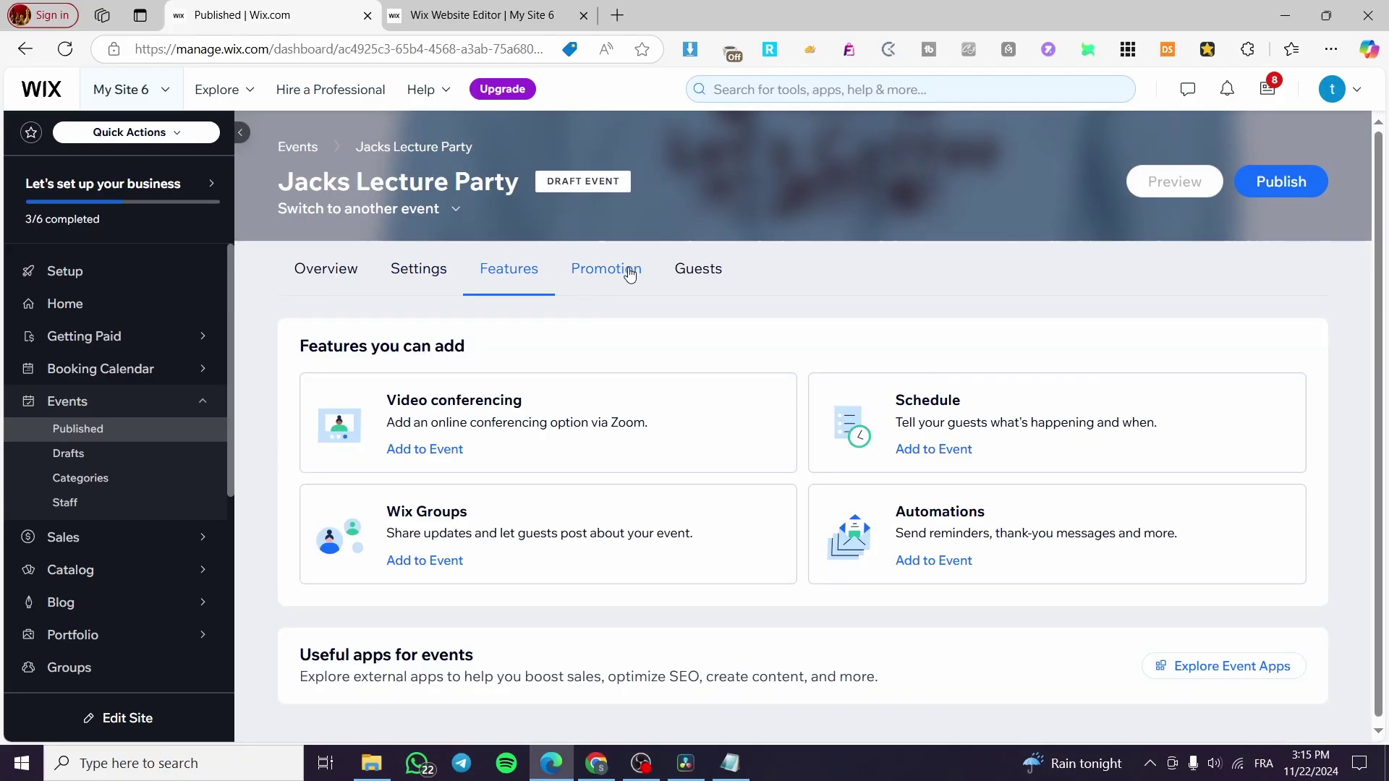
Step: Review the draft event's guest section and its email, social media and SEO promotion options
left_click(630, 271)
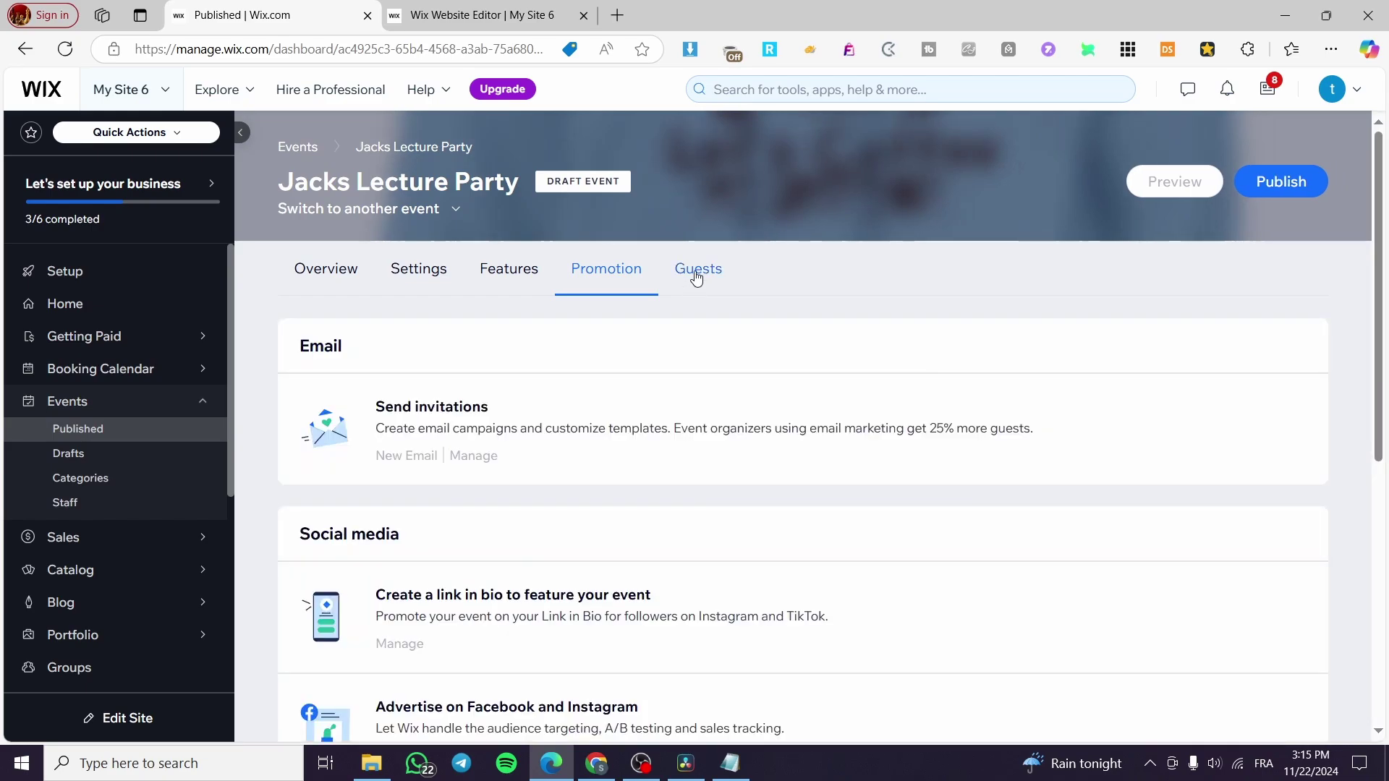
left_click(697, 279)
left_click(614, 282)
scroll(477, 400, "down", 2)
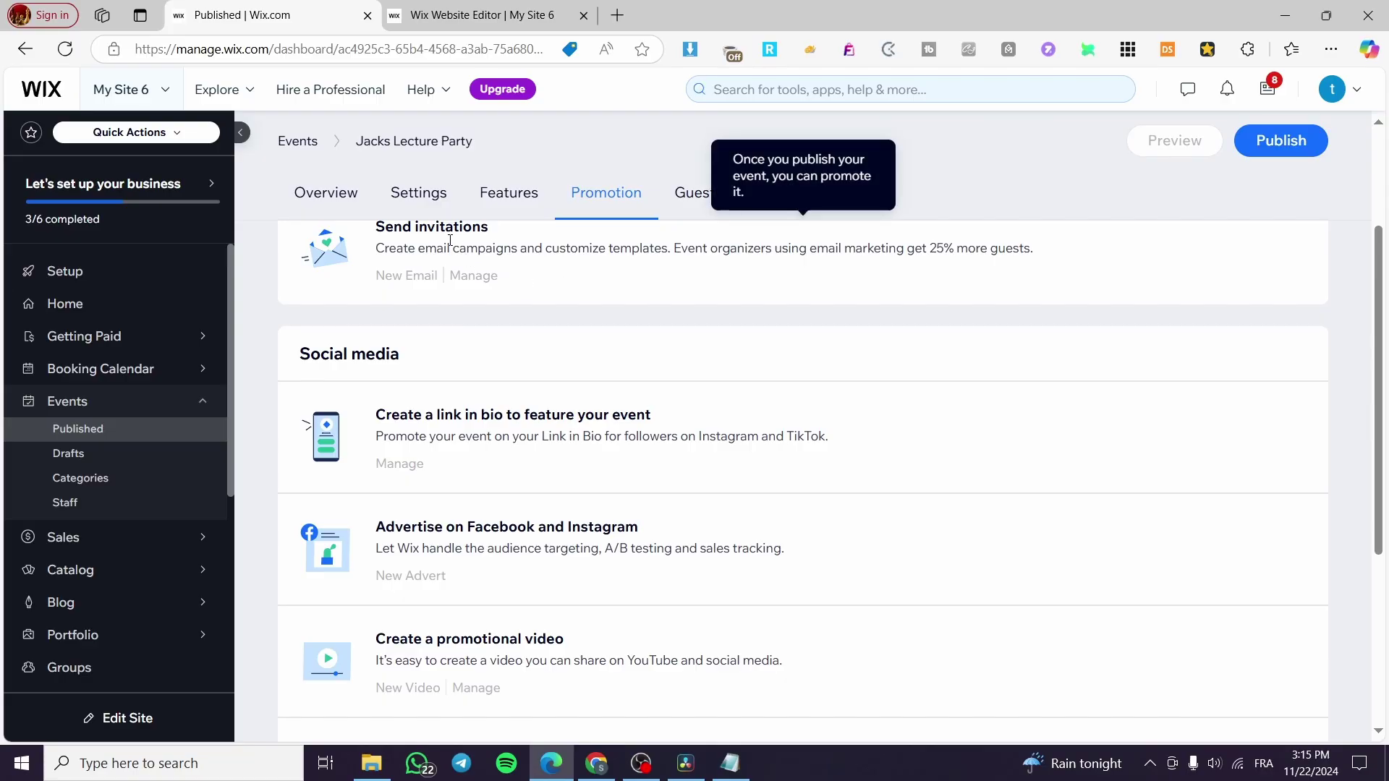
scroll(818, 274, "down", 2)
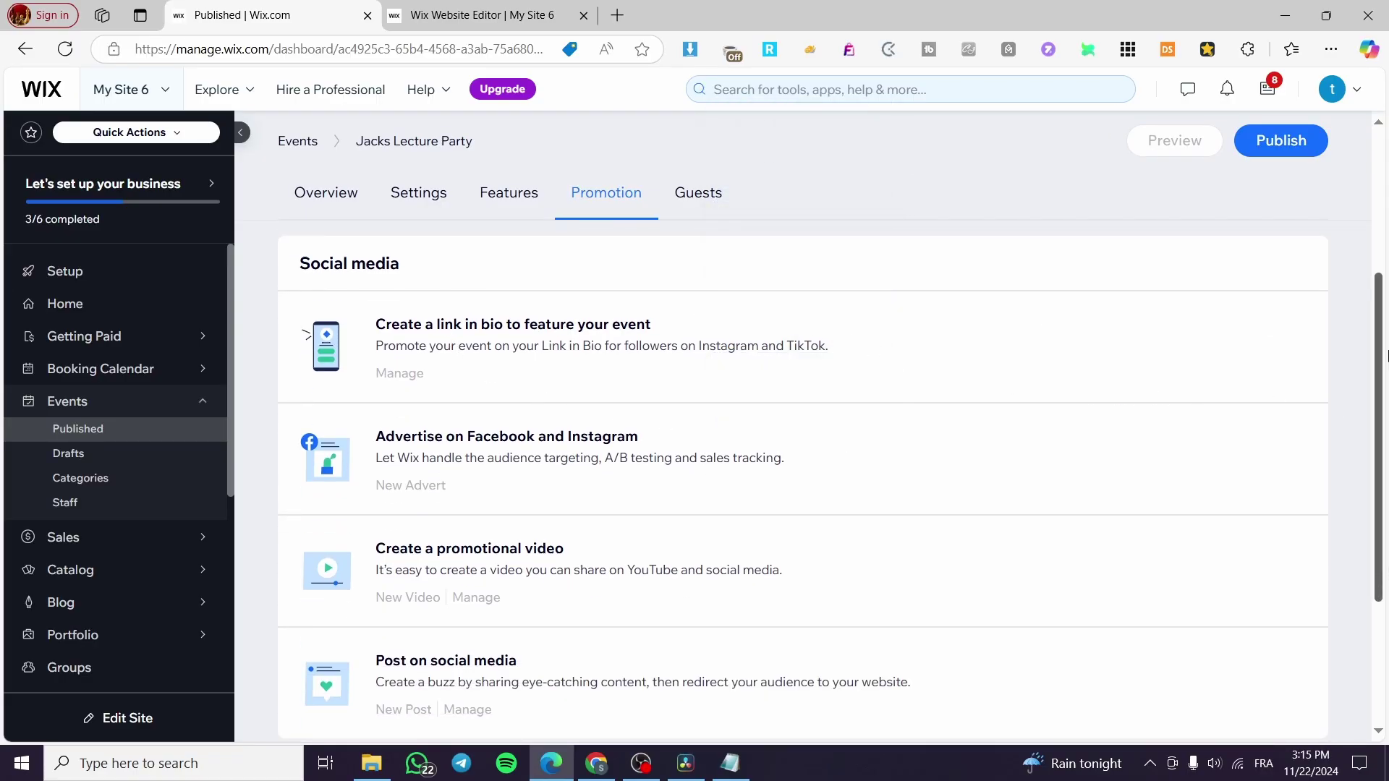
scroll(893, 323, "down", 2)
scroll(615, 535, "up", 5)
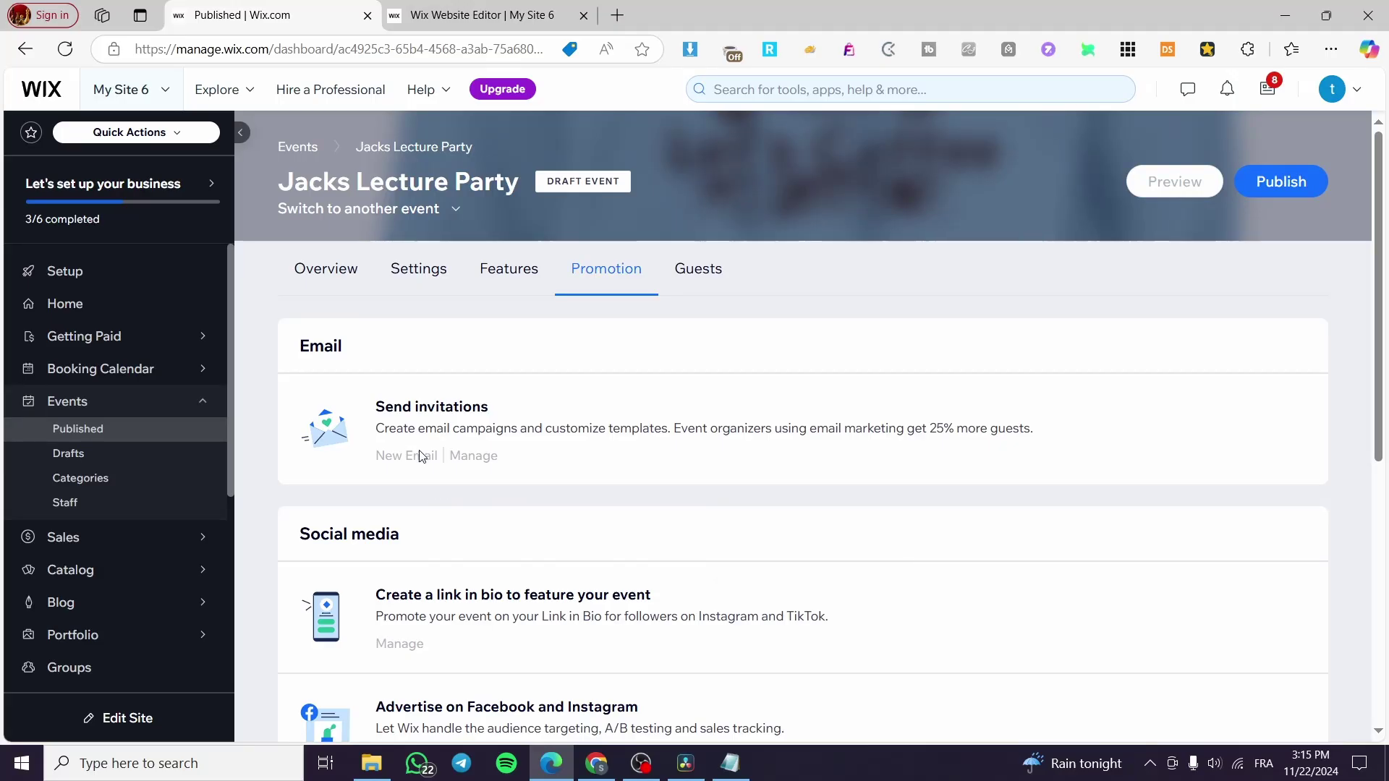
scroll(467, 540, "down", 5)
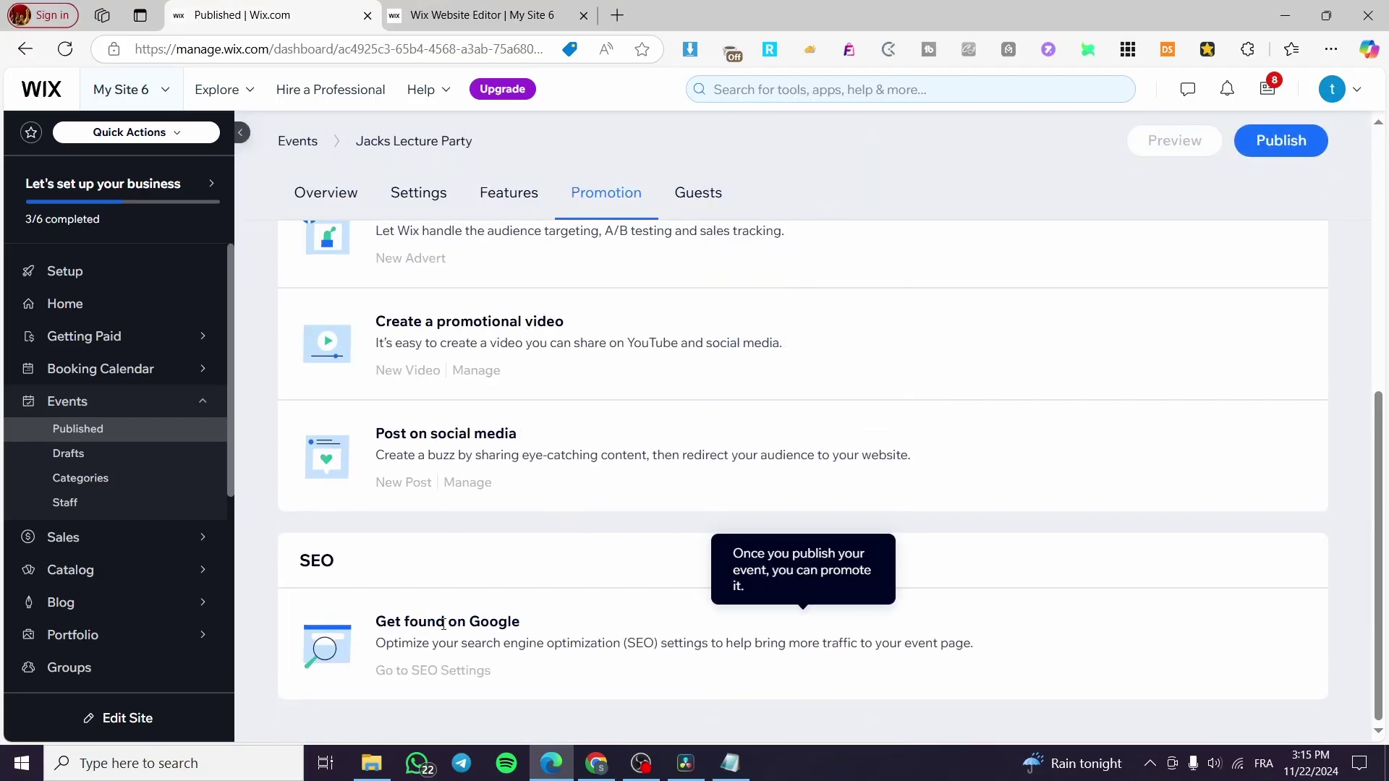
Step: Publish the "Jacks Lecture Party" draft event
scroll(470, 623, "up", 5)
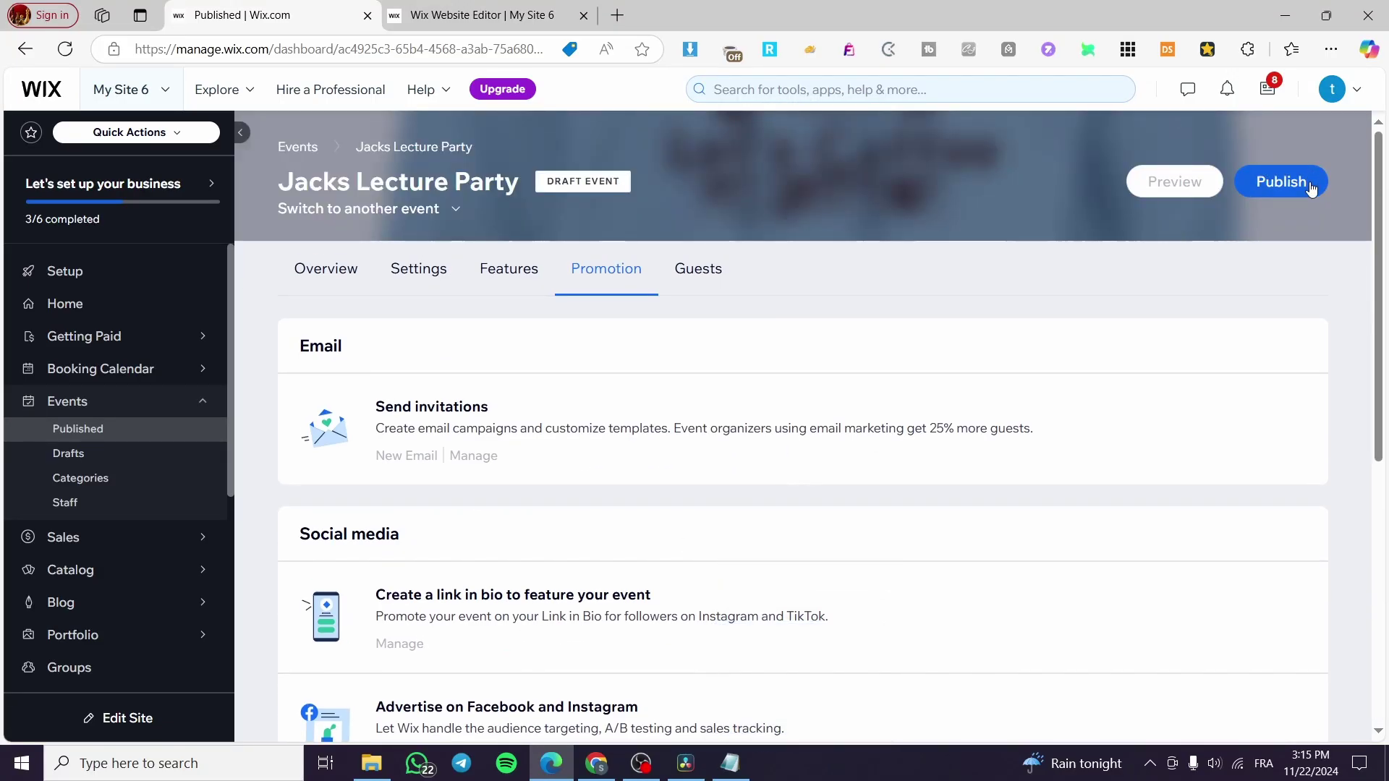
left_click(1311, 187)
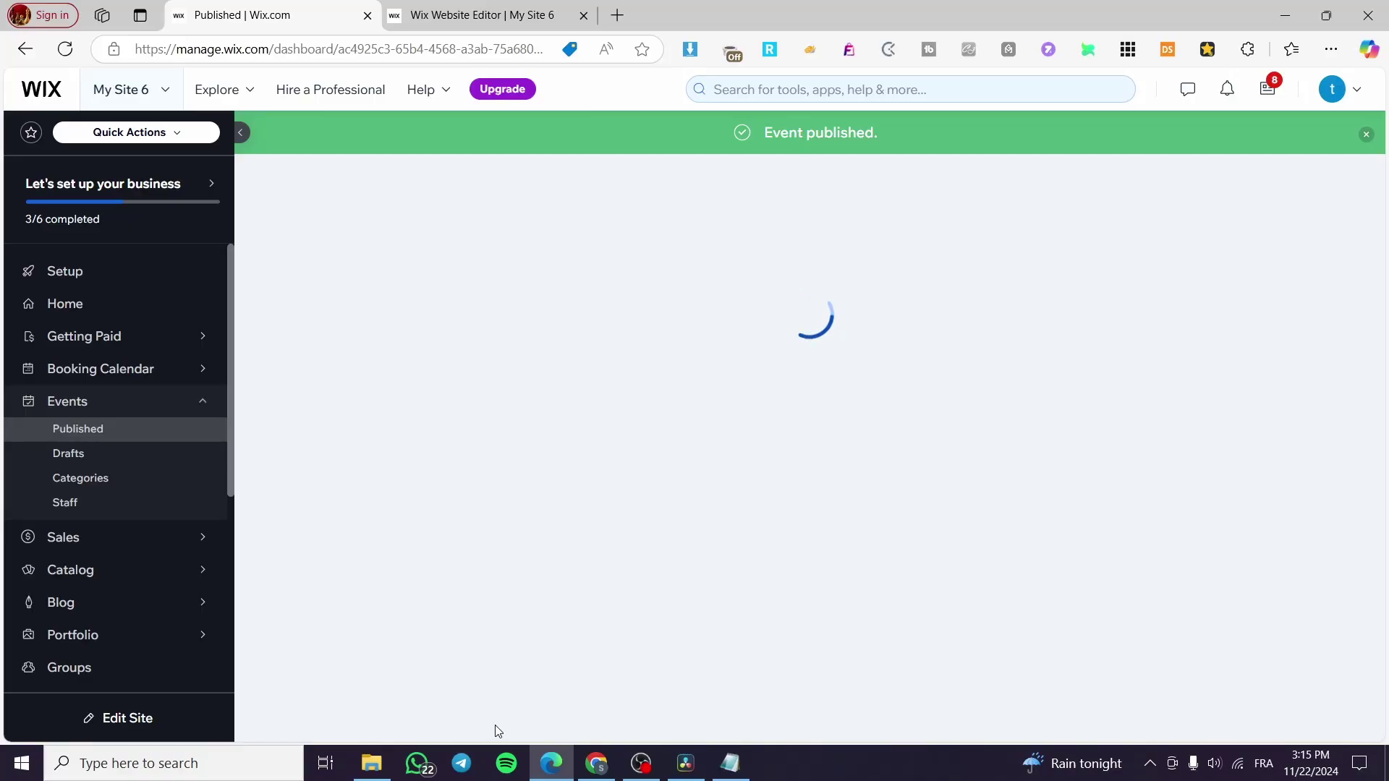